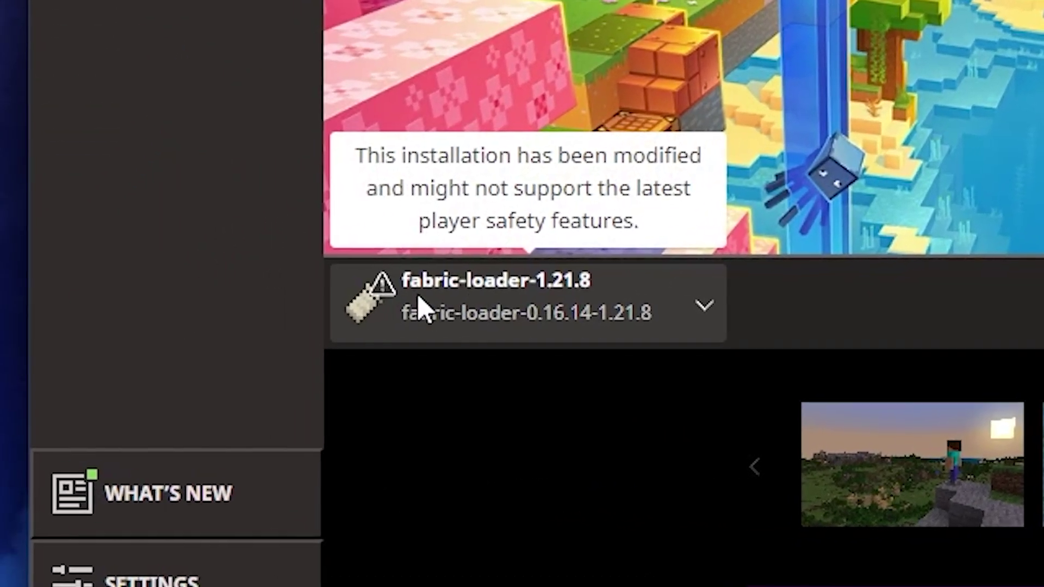
Change the launcher's selected installation from fabric-loader-1.21.8 to Latest release 1.21.8
click(539, 311)
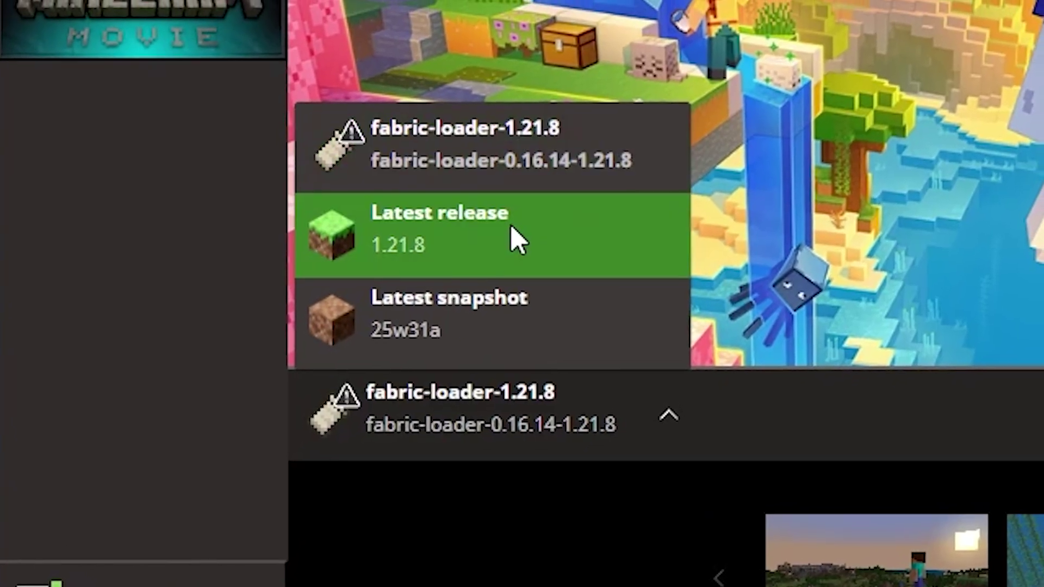
click(510, 231)
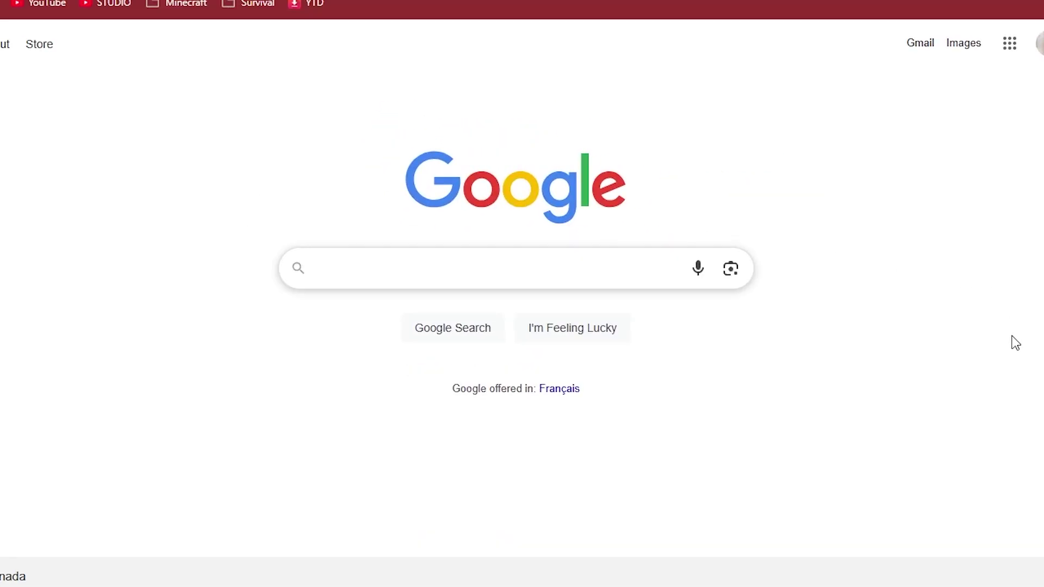
Search Google for 'sodium minecraft' and bring up the Sodium Files list on CurseForge
text(sodium minecraft)
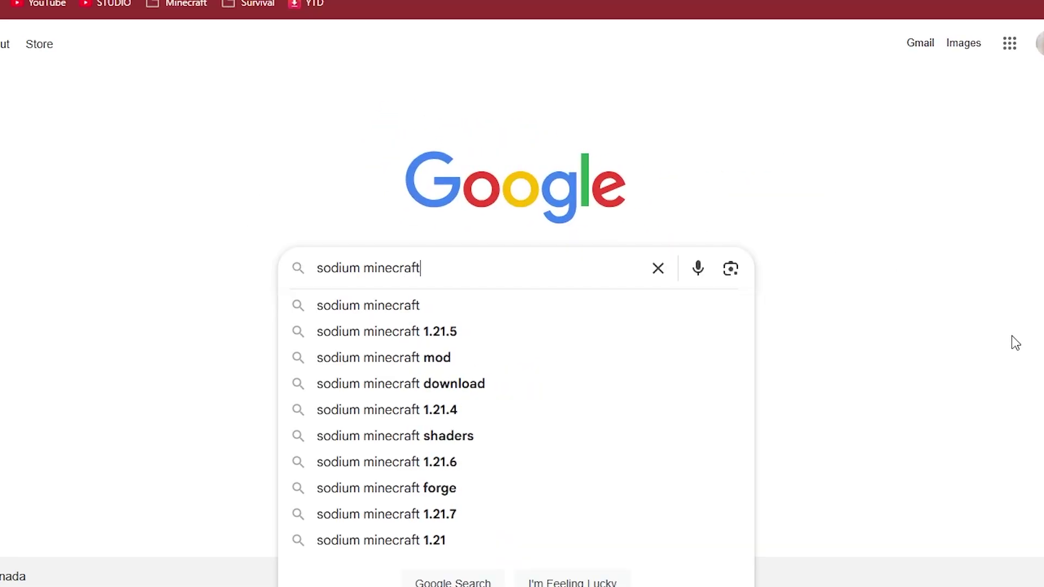
key(Return)
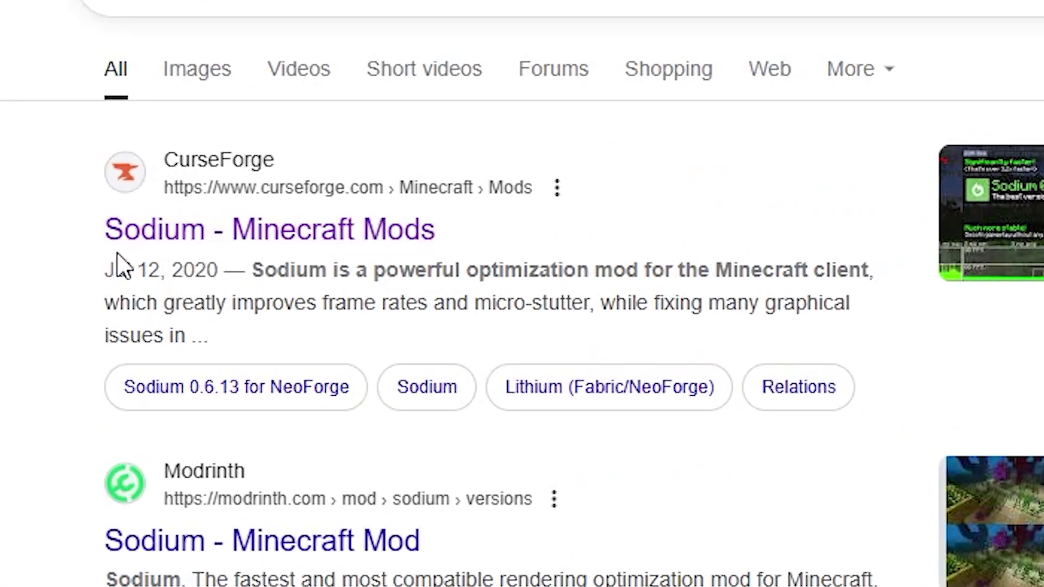
click(224, 244)
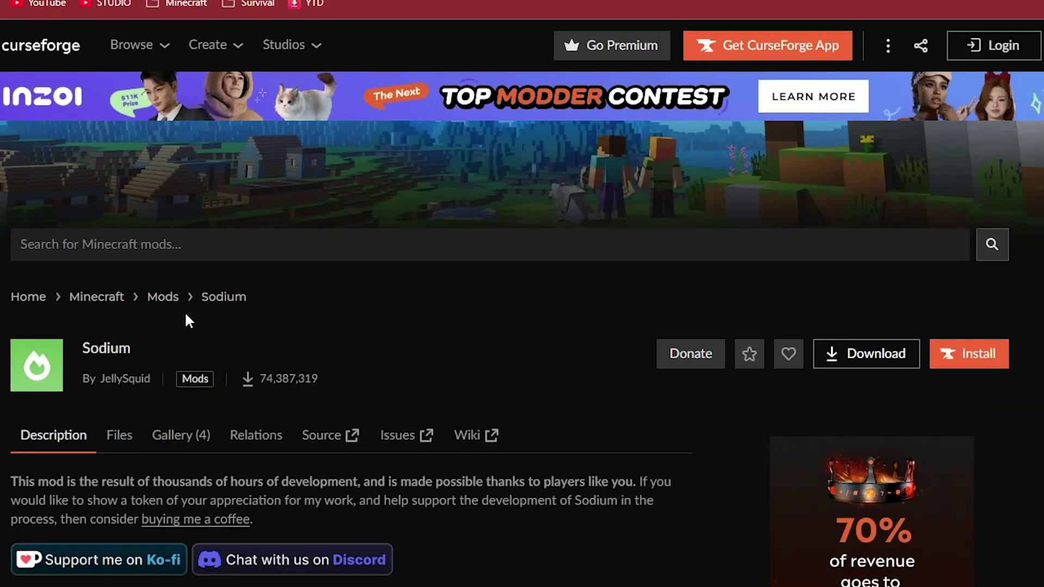
scroll(268, 298, down, 1)
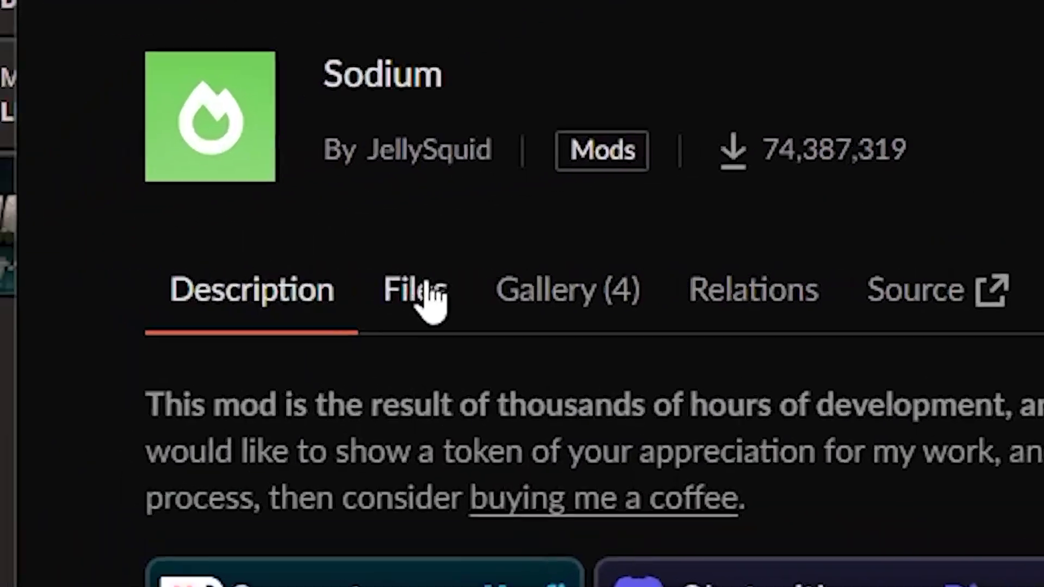
click(428, 294)
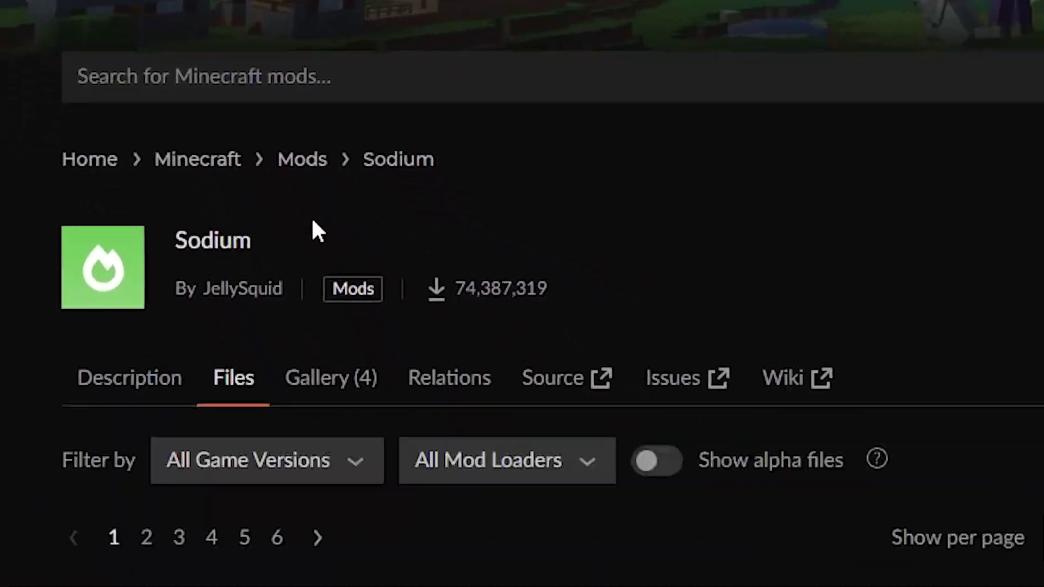
scroll(313, 229, down, 5)
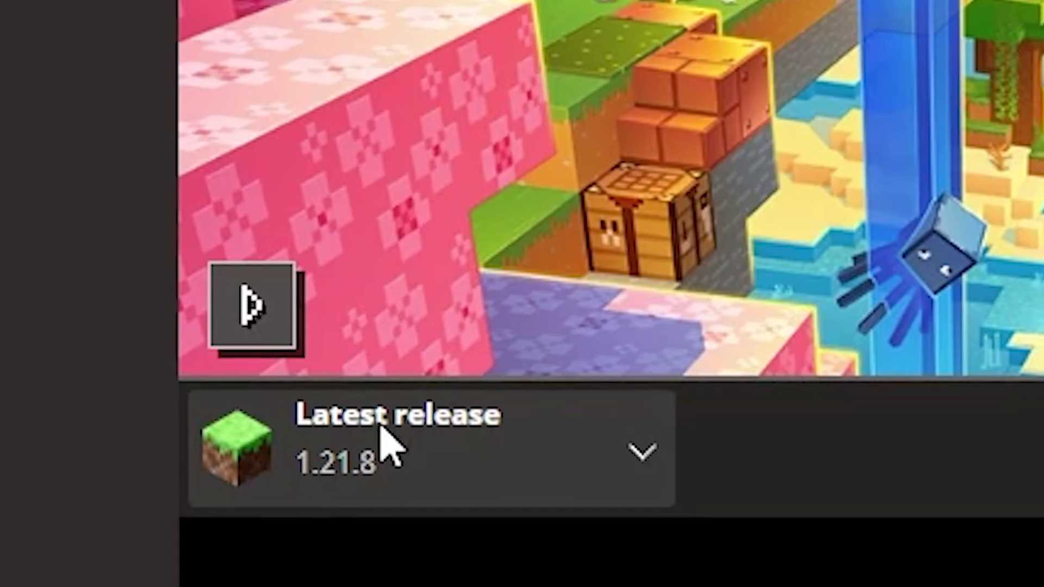
Download sodium-fabric-0.6.13+mc1.21.6.jar, the Sodium 0.6.13 Fabric build for 1.21.8
click(213, 391)
click(210, 237)
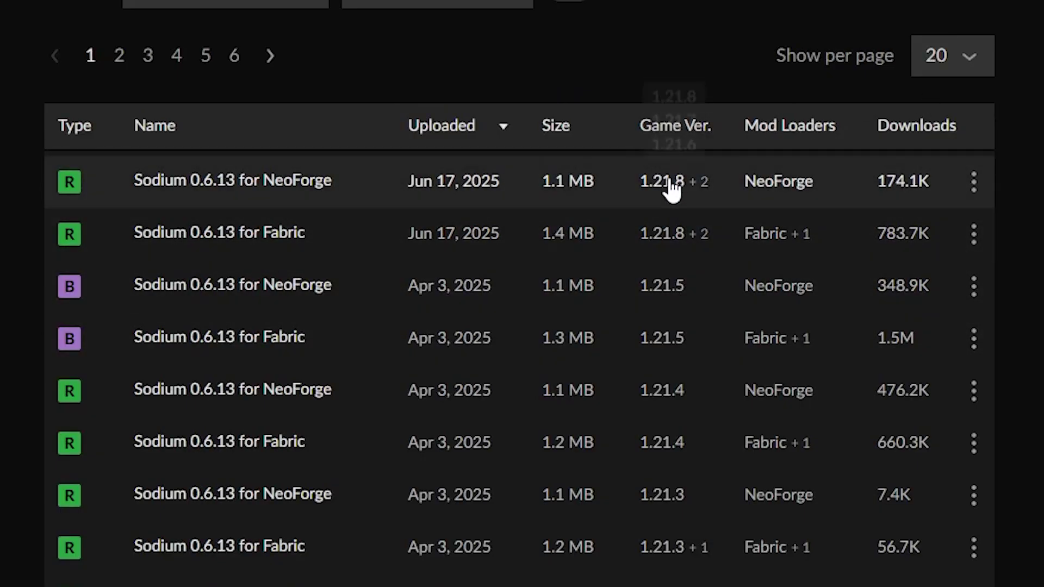
click(973, 234)
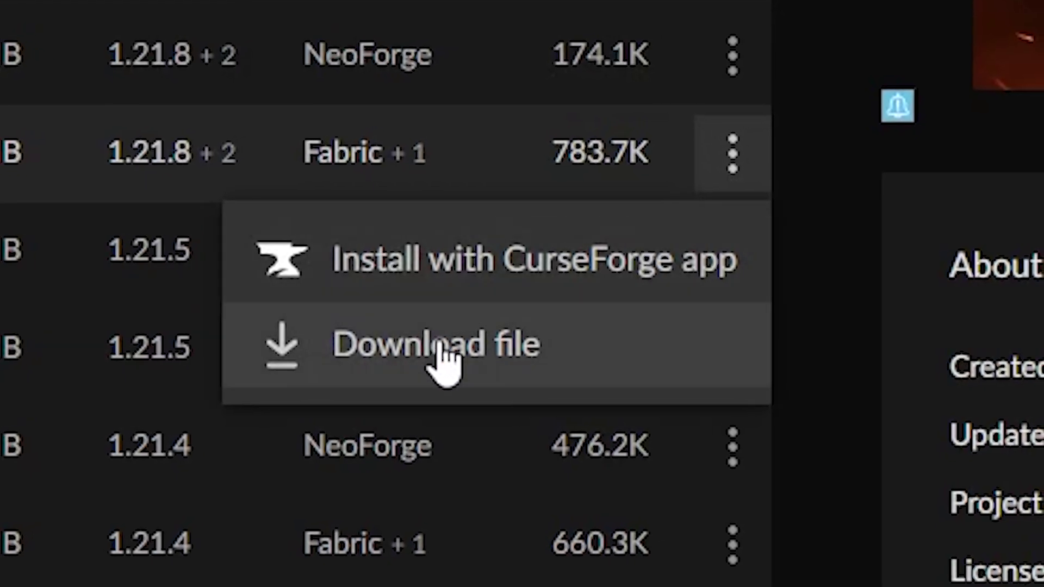
click(440, 357)
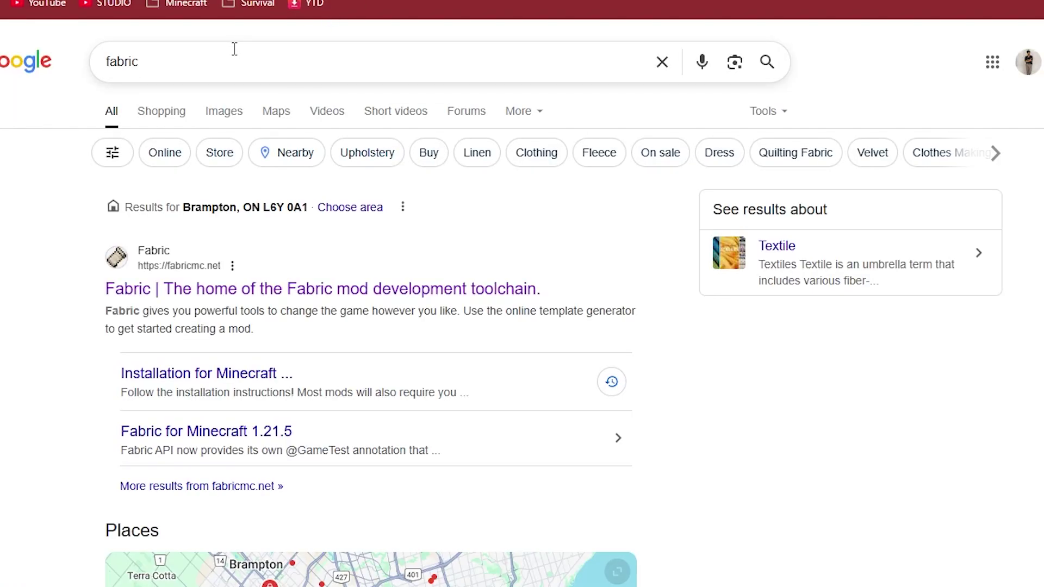
Go from fabricmc.net's installer Download page to the Fabric API project on CurseForge
click(173, 293)
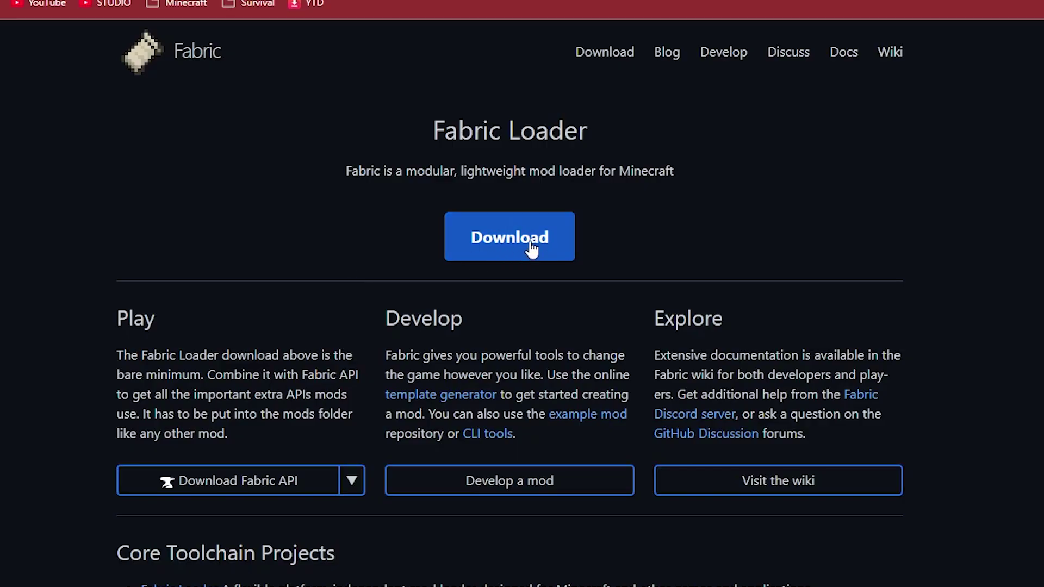
click(521, 240)
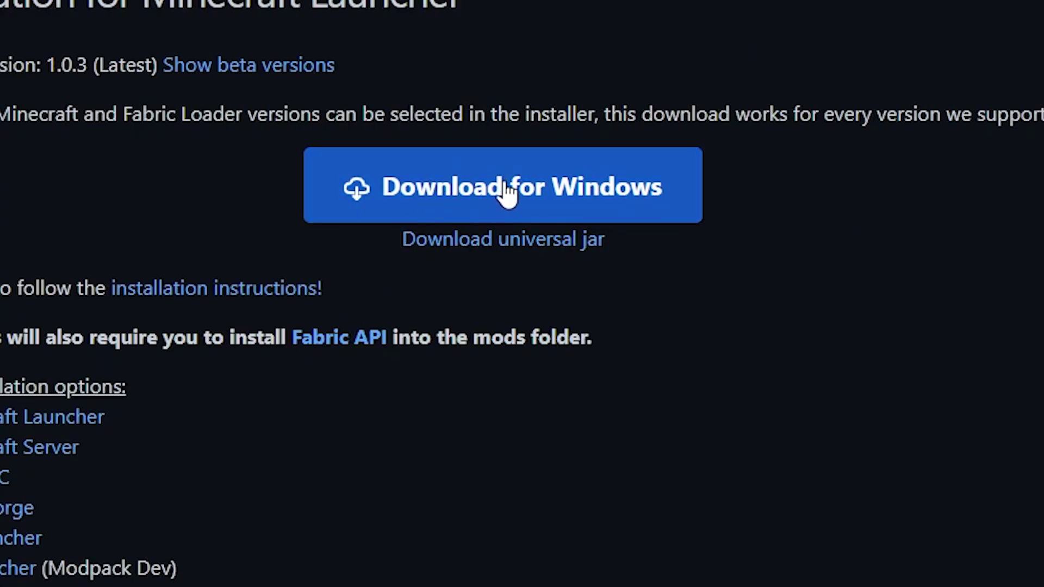
click(343, 342)
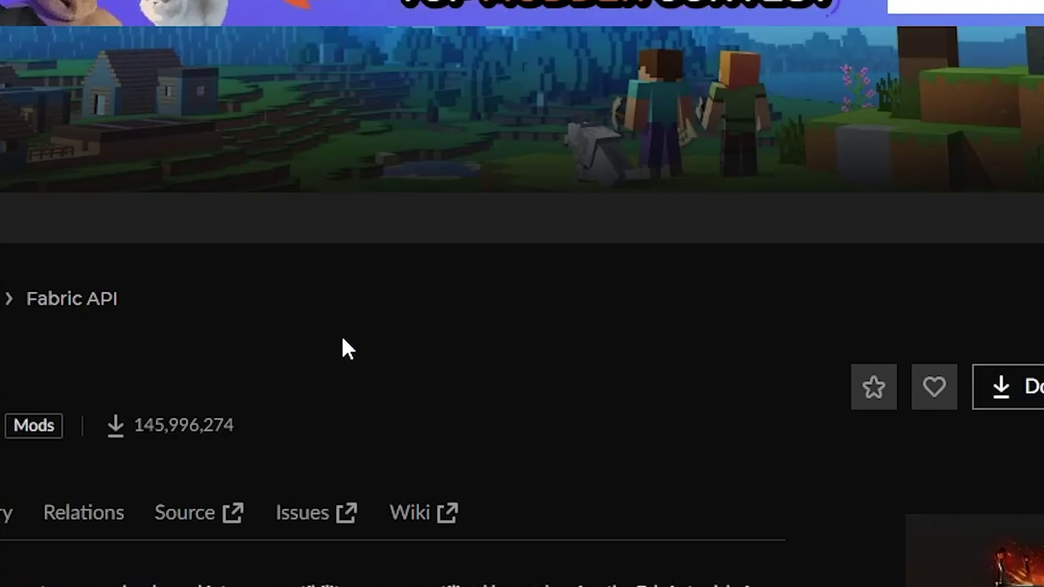
Download fabric-api-0.130.0+1.21.8.jar from the Fabric API Files list
click(759, 25)
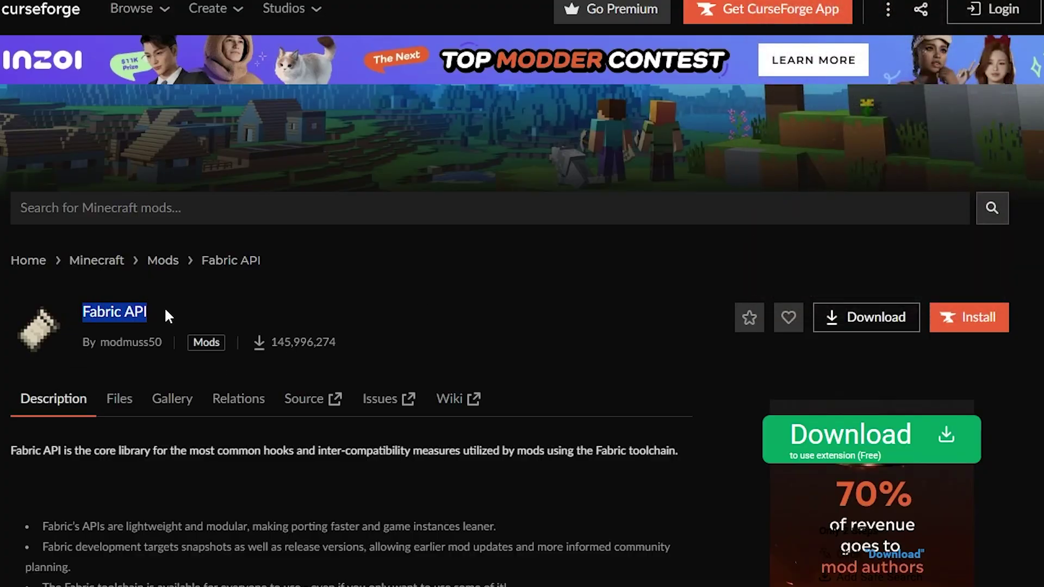
click(211, 284)
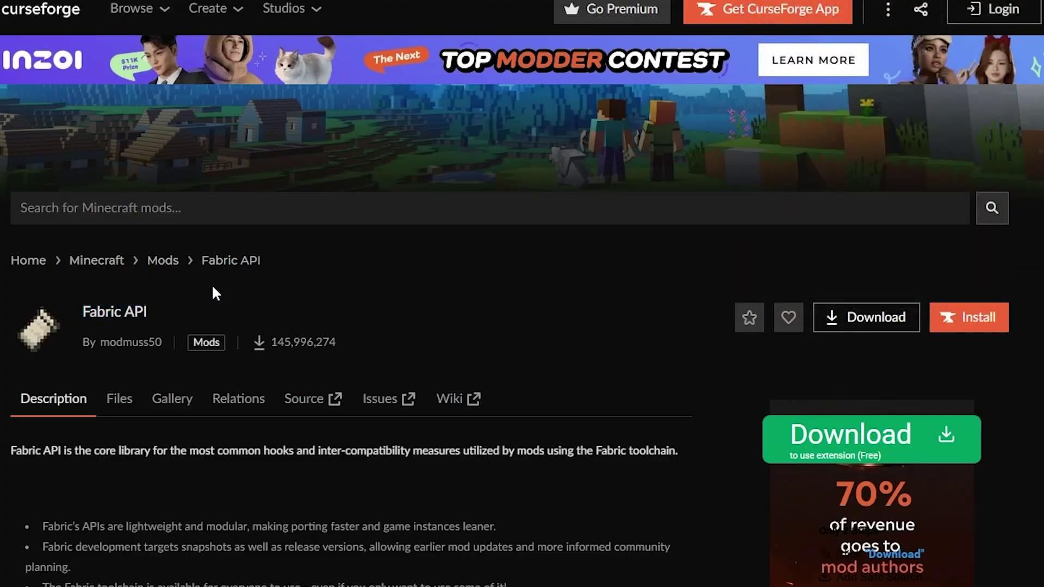
click(119, 399)
scroll(136, 348, down, 4)
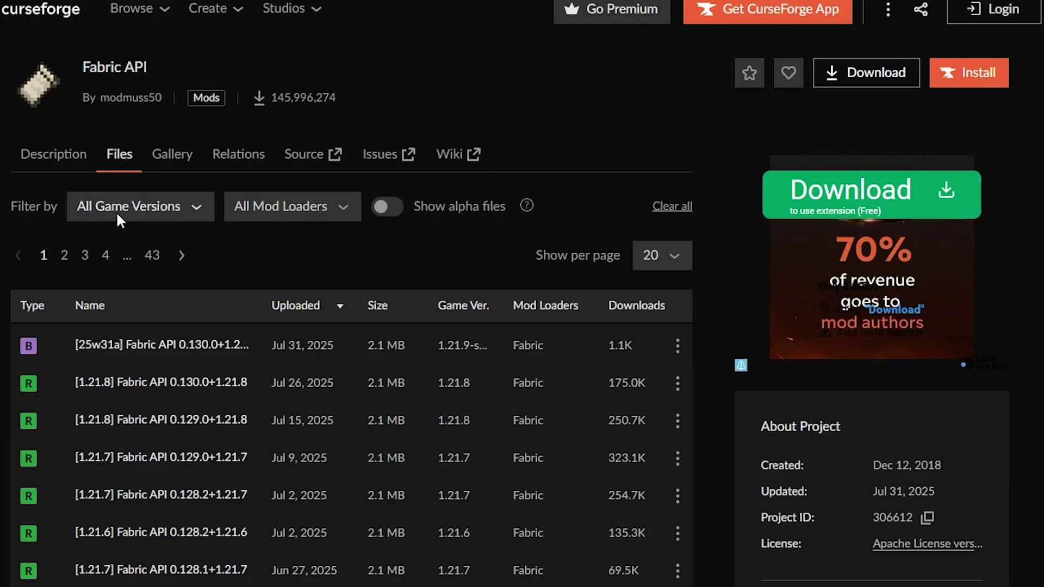
scroll(116, 163, up, 5)
scroll(153, 158, down, 8)
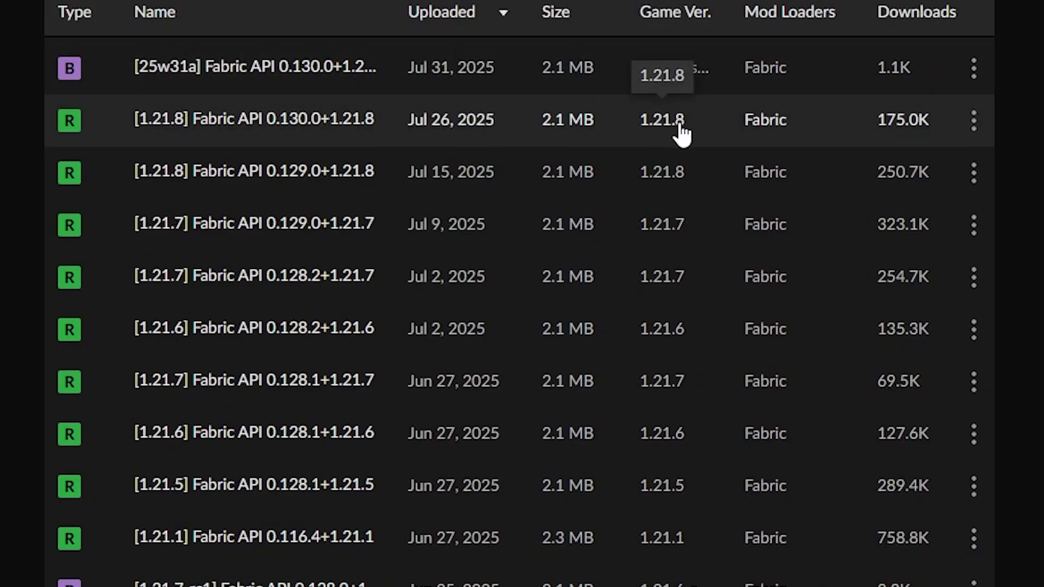
click(974, 121)
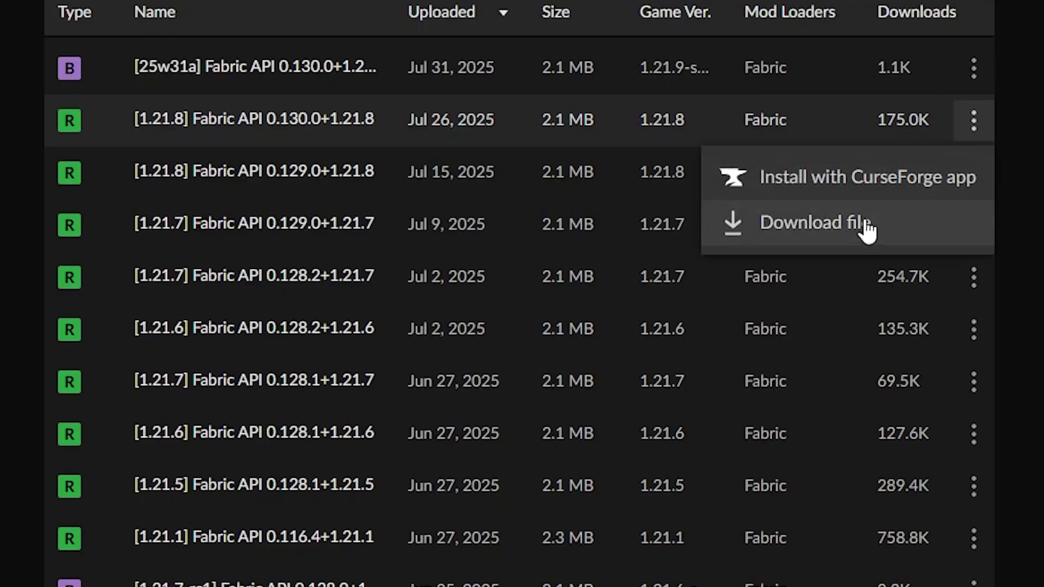
click(858, 224)
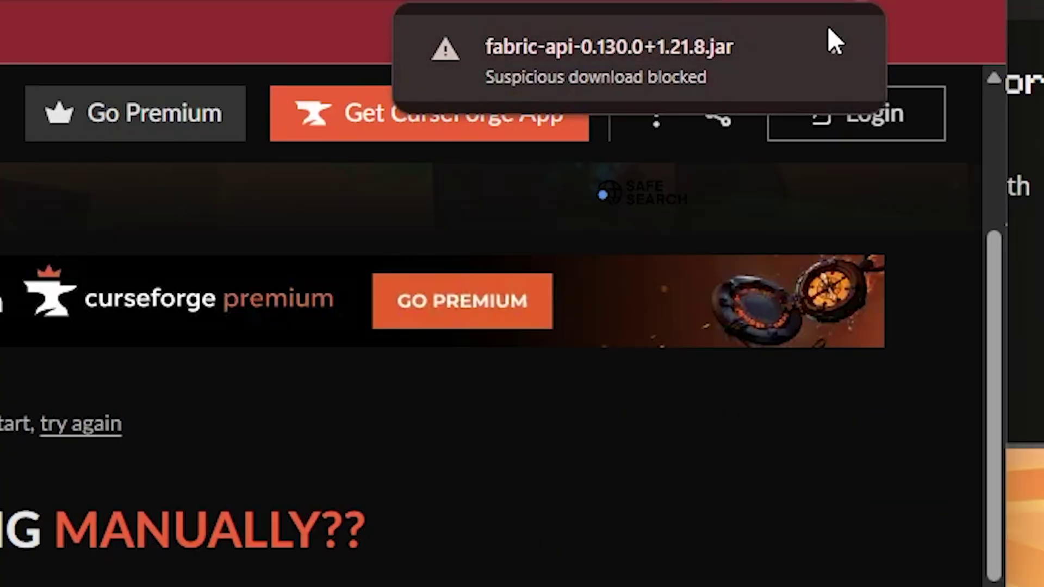
Keep the fabric-api download despite Chrome's suspicious-file warning
click(869, 1)
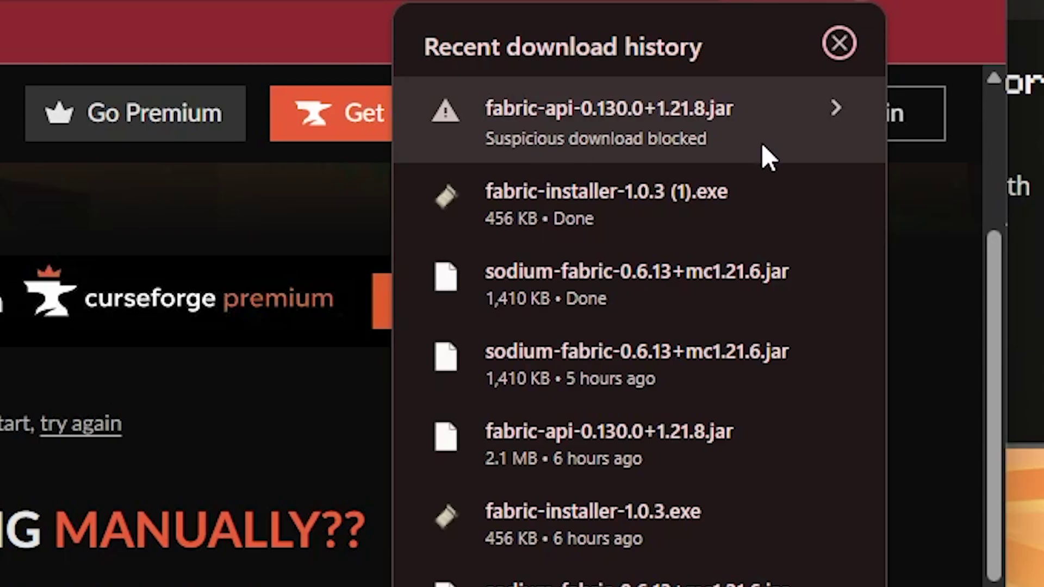
click(835, 109)
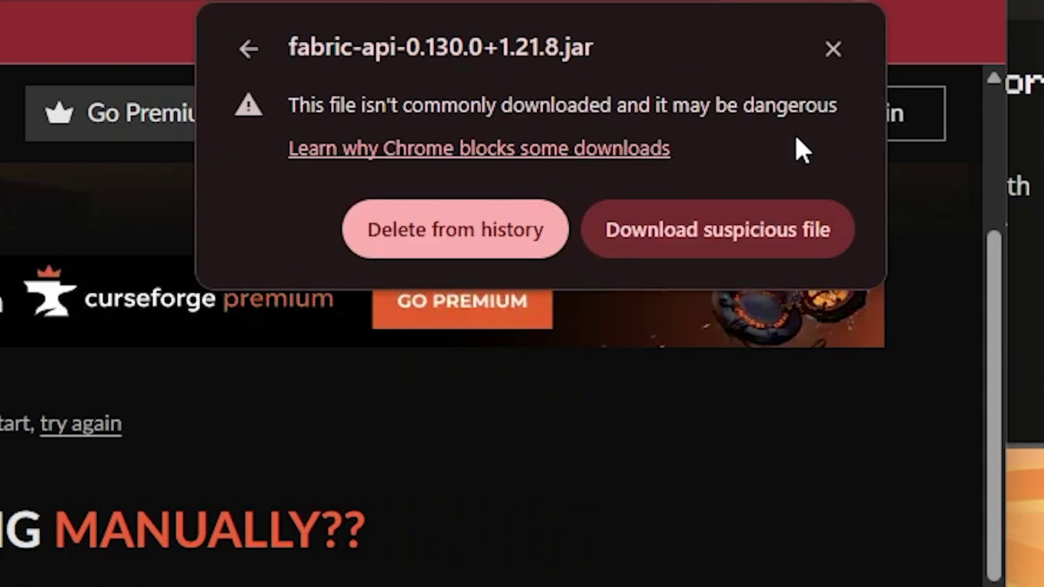
click(662, 239)
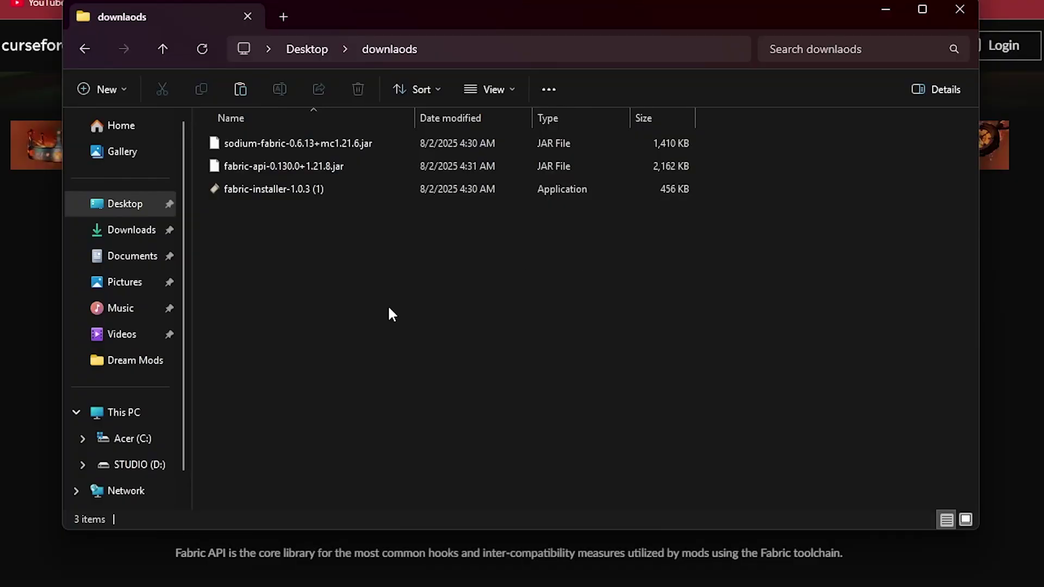
Run the fabric-installer-1.0.3 (1) application from the downloads folder
mouse_move(390, 312)
mouse_down()
mouse_move(343, 263)
mouse_move(374, 129)
mouse_move(381, 326)
mouse_up()
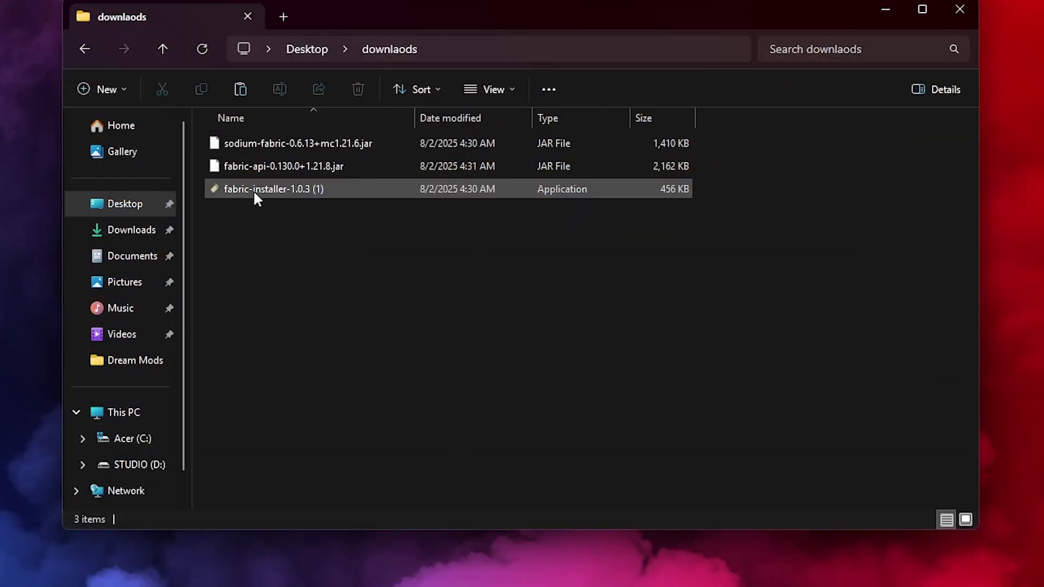
right_click(254, 193)
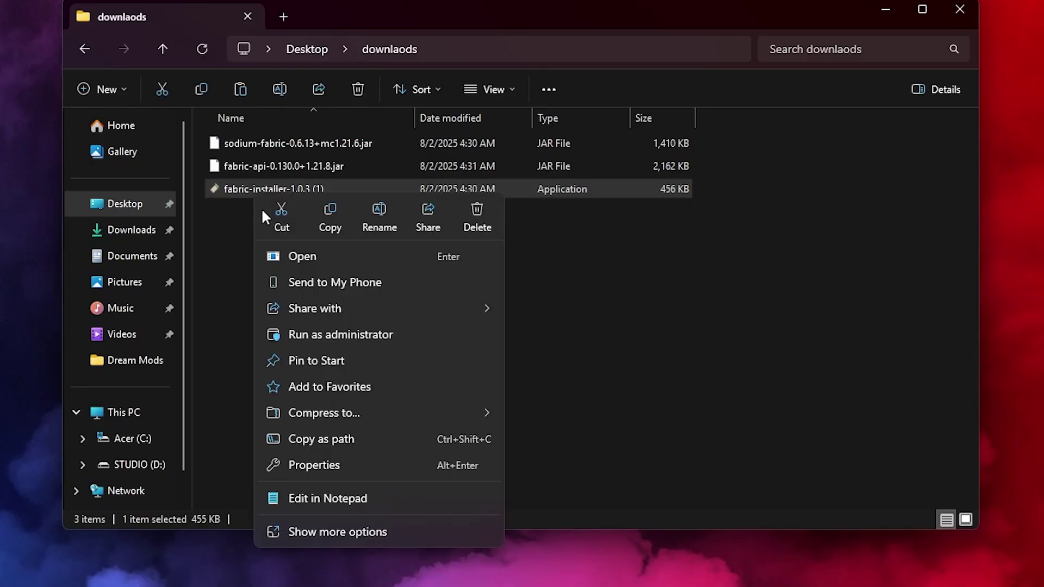
click(304, 256)
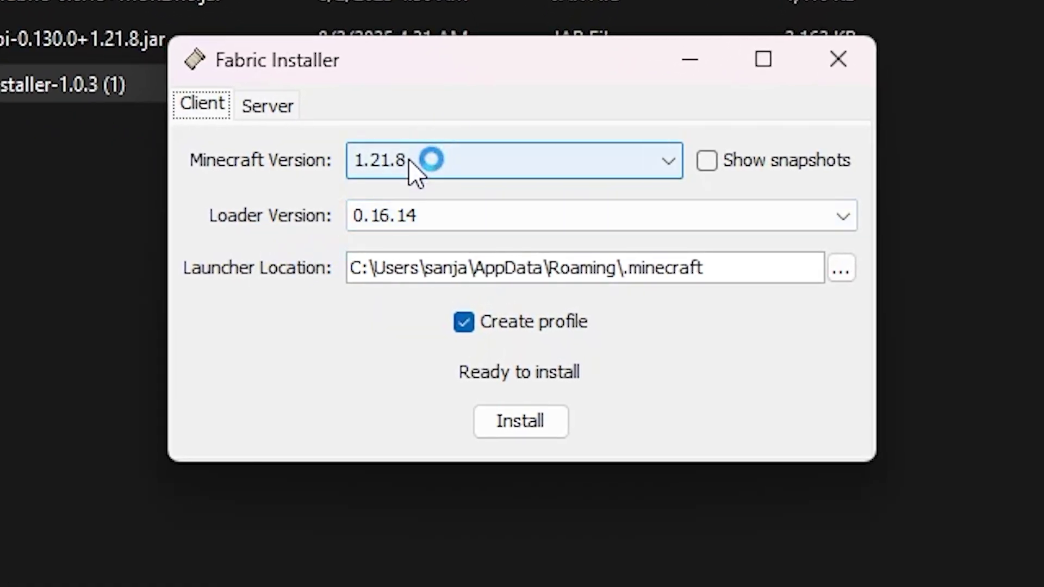
Keep Minecraft 1.21.8 with loader 0.16.14 in the Fabric Installer, then close it
click(443, 165)
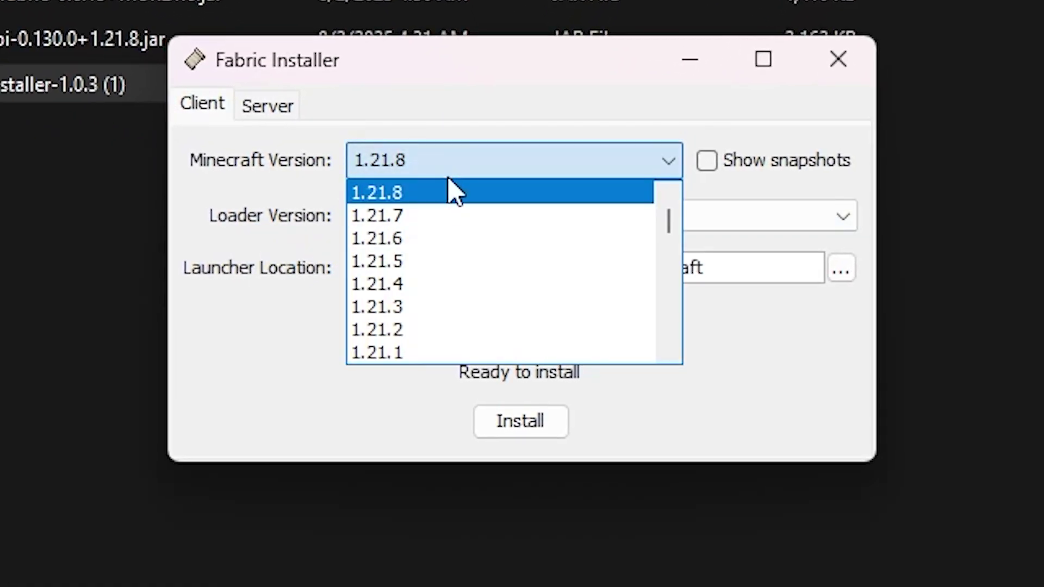
click(425, 196)
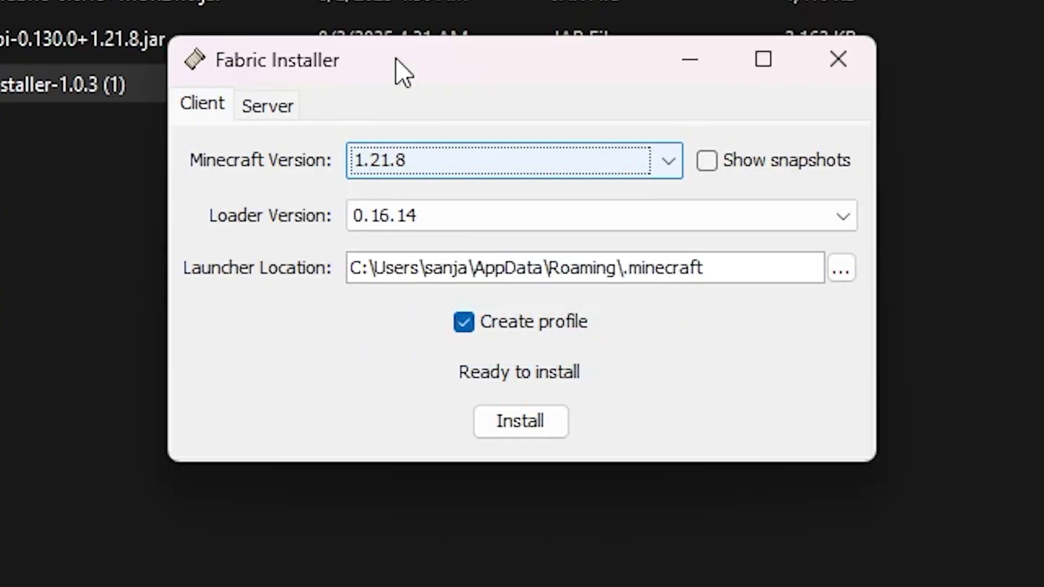
drag(597, 55, 583, 82)
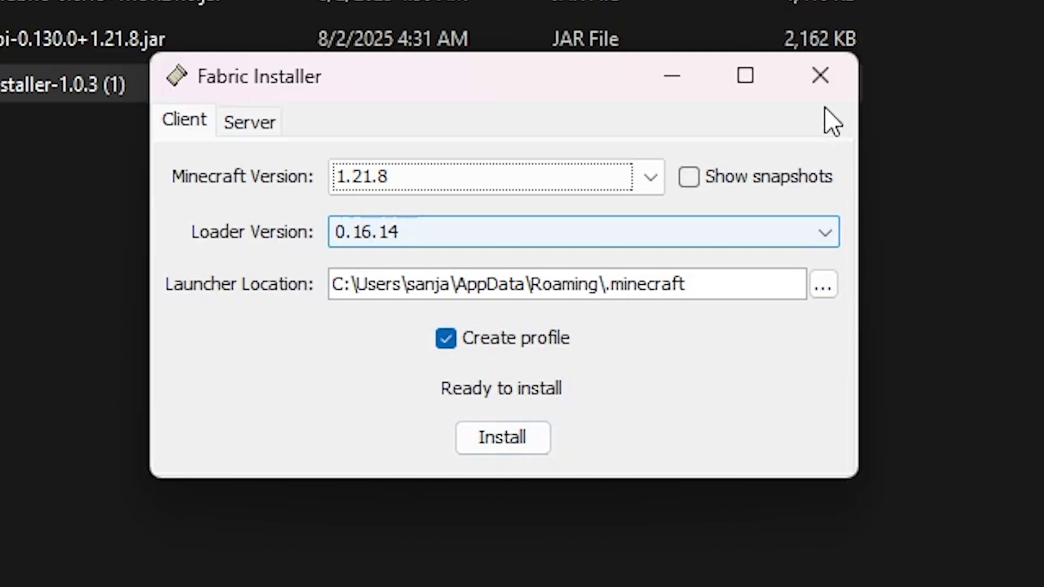
click(819, 82)
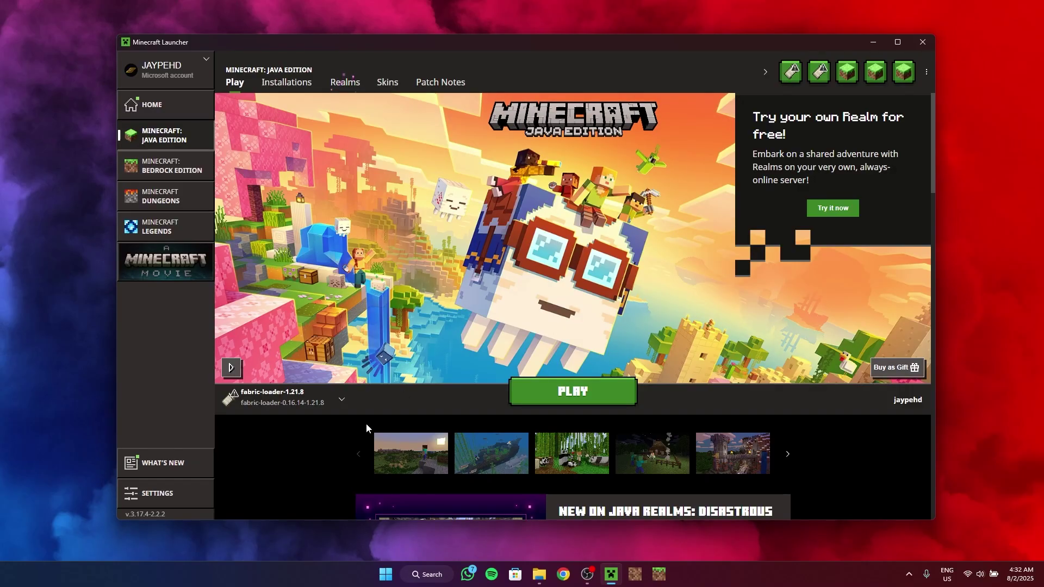
Enable Modded versions in the Installations tab so fabric-loader-1.21.8 is listed
click(292, 402)
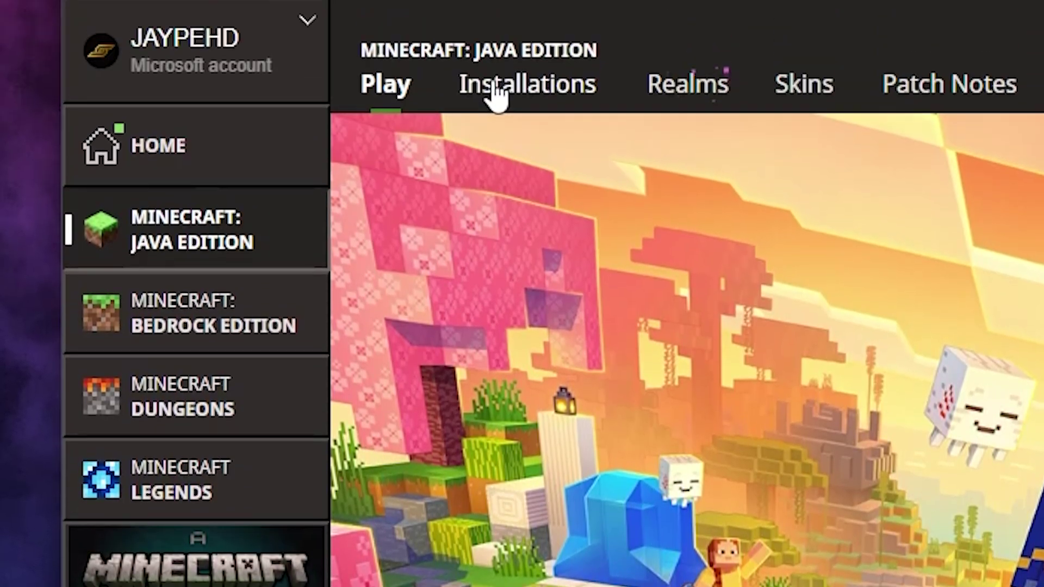
click(495, 92)
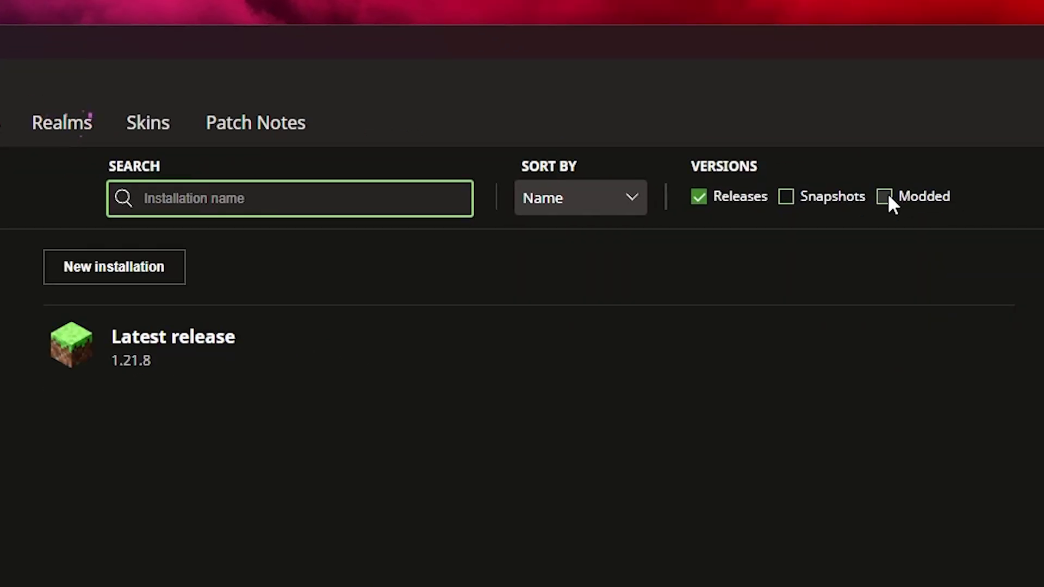
click(885, 196)
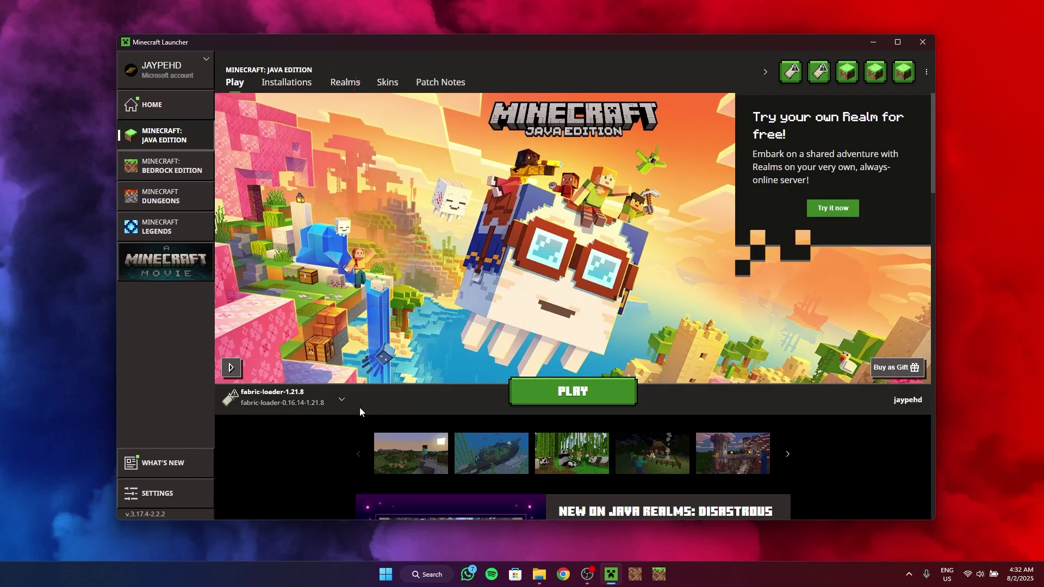
click(341, 400)
click(289, 87)
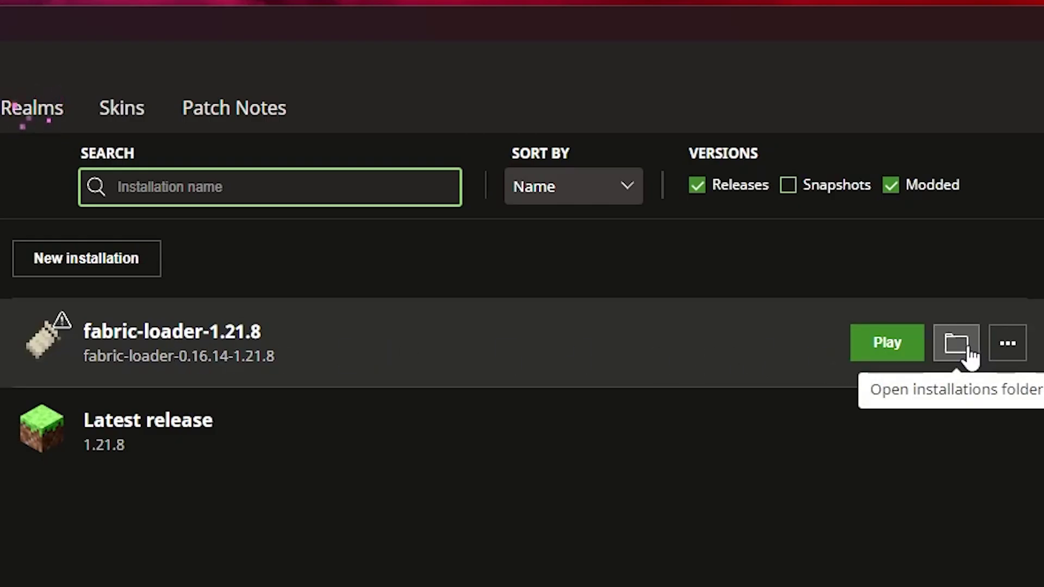
Create a folder named 'mods' inside .minecraft and open it
click(957, 343)
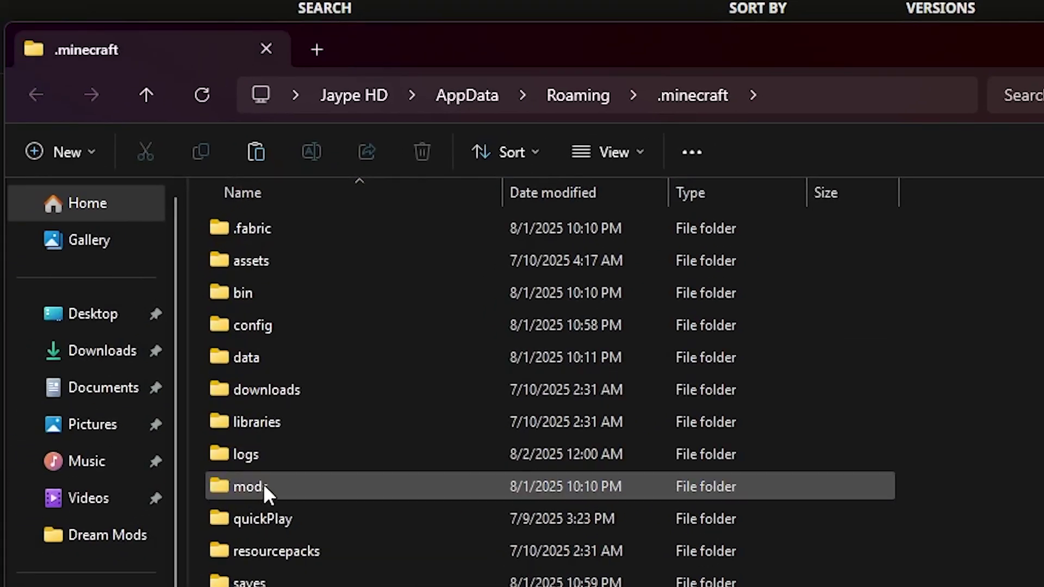
click(188, 555)
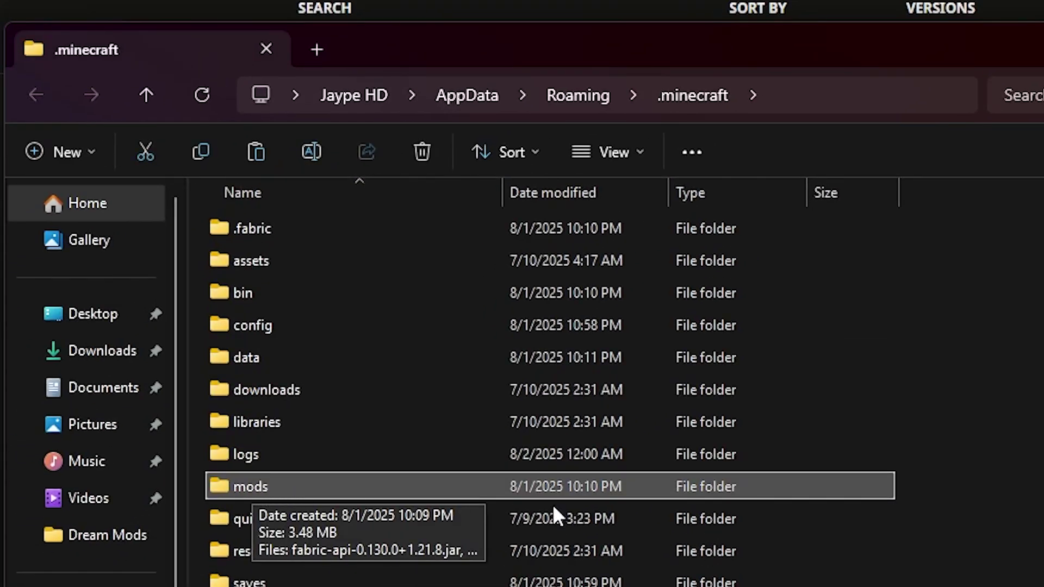
ctrl+click(462, 492)
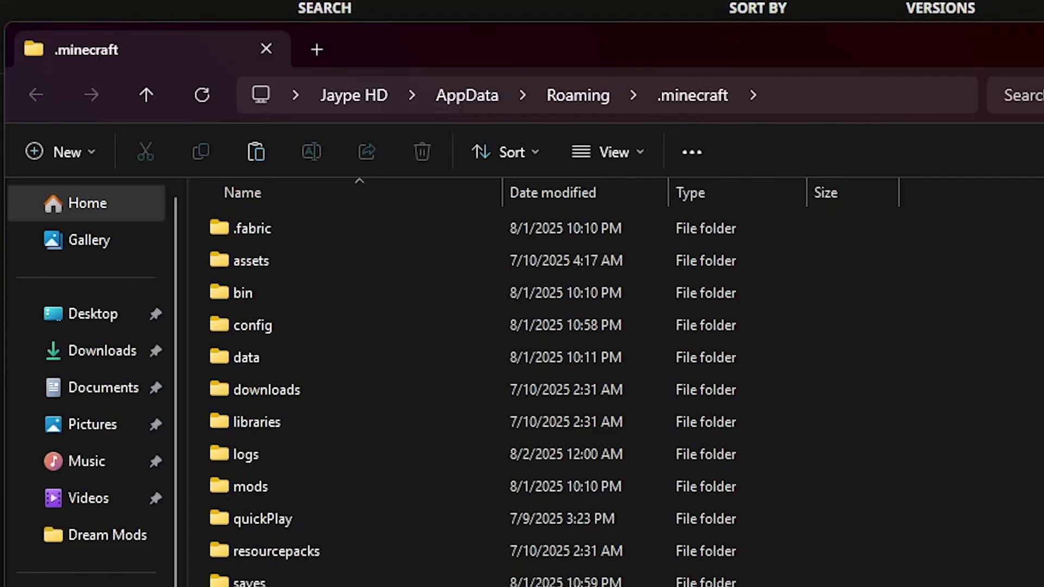
right_click(456, 112)
mouse_move(583, 361)
click(834, 364)
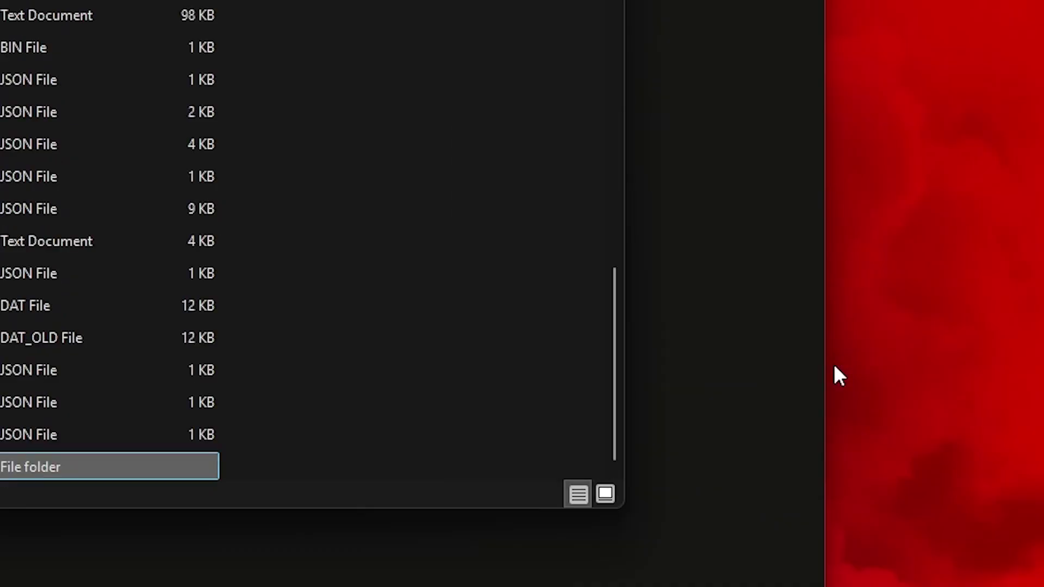
text(mods)
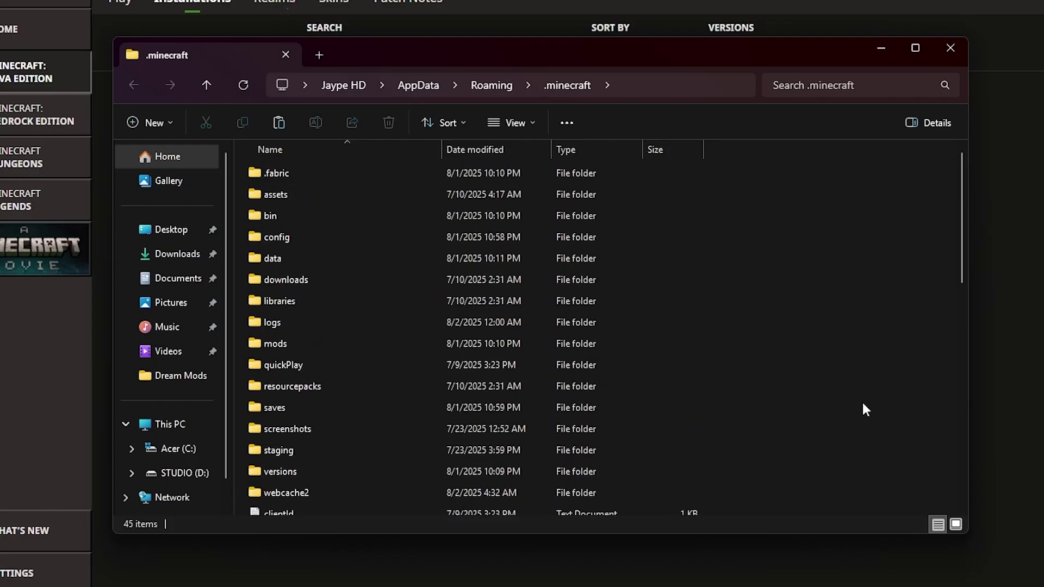
click(314, 342)
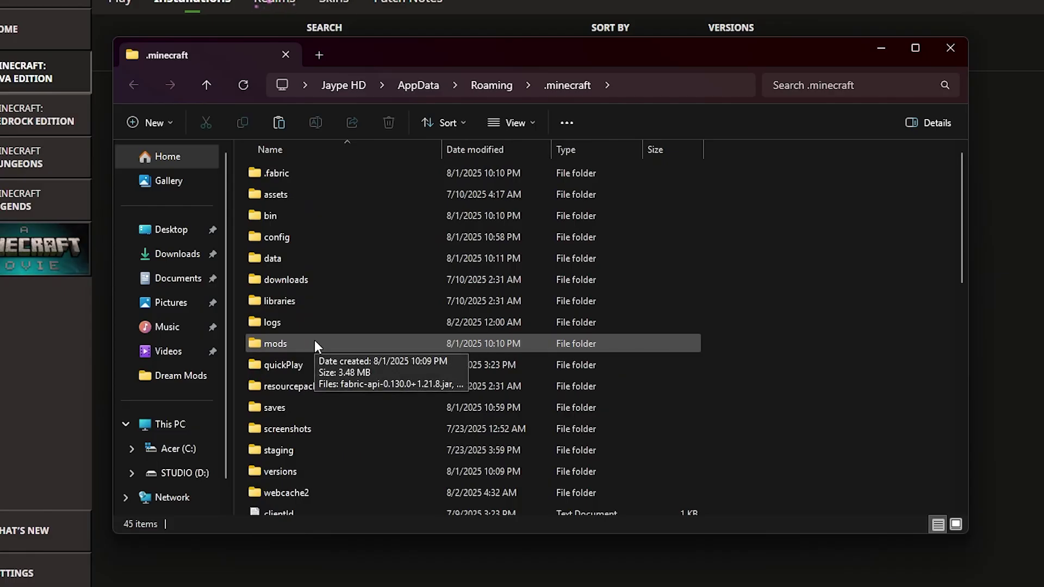
double_click(315, 341)
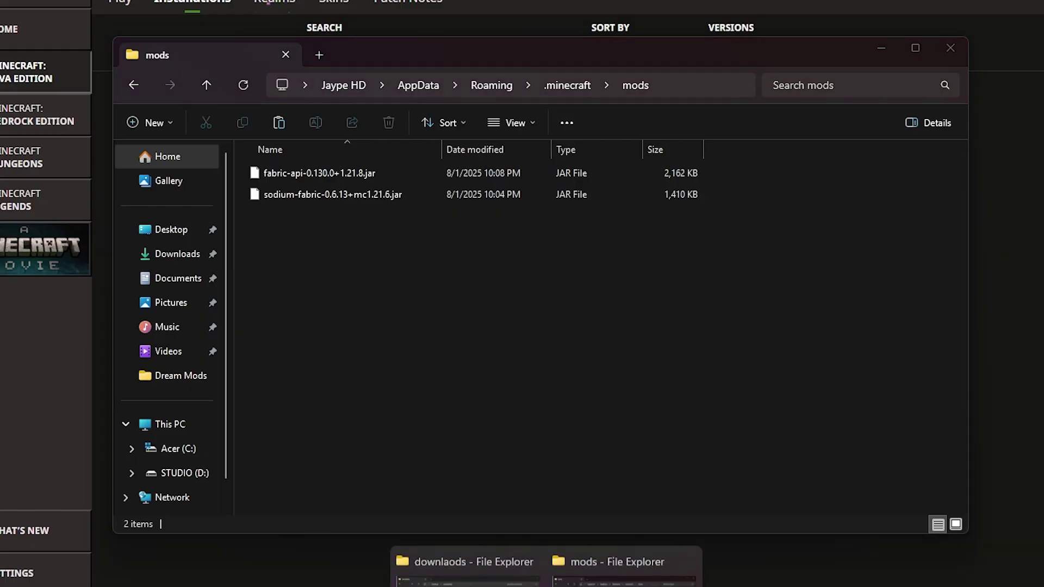
Move the fabric-api and sodium-fabric jars into mods, then close the downloads window
click(466, 562)
drag(387, 53, 113, 60)
click(762, 244)
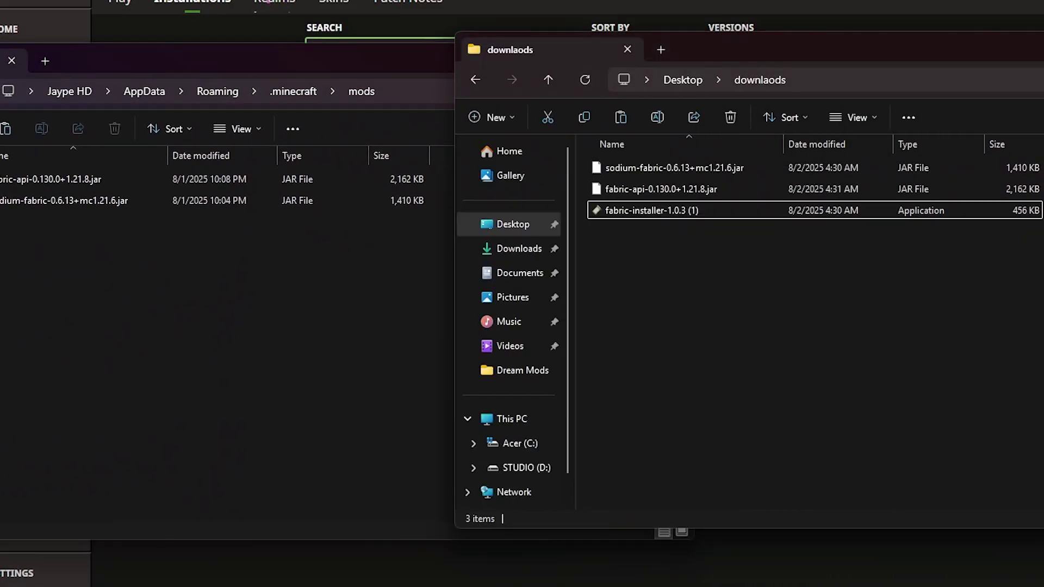
click(659, 183)
ctrl+click(683, 162)
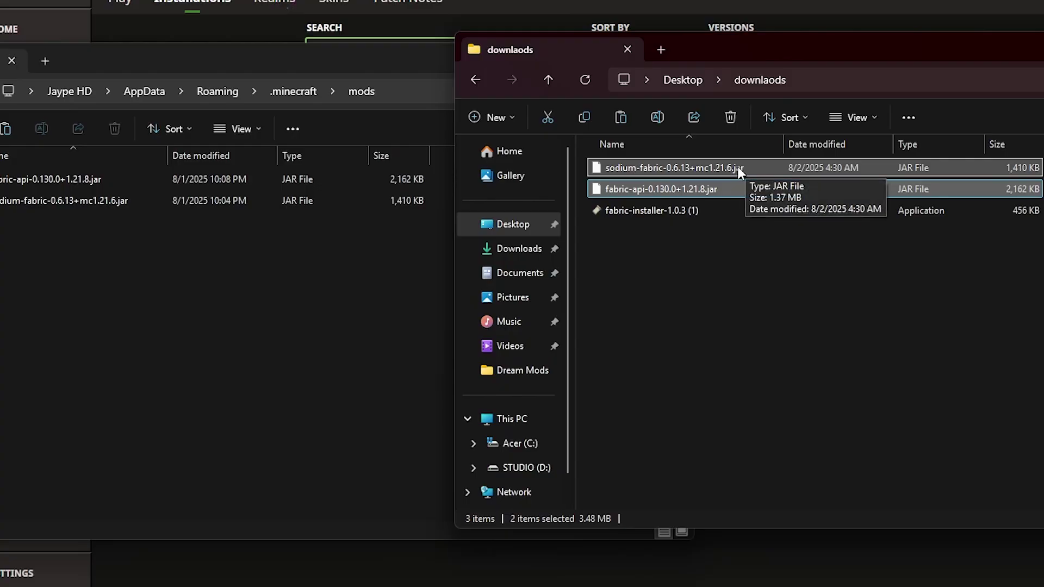
drag(737, 169, 781, 353)
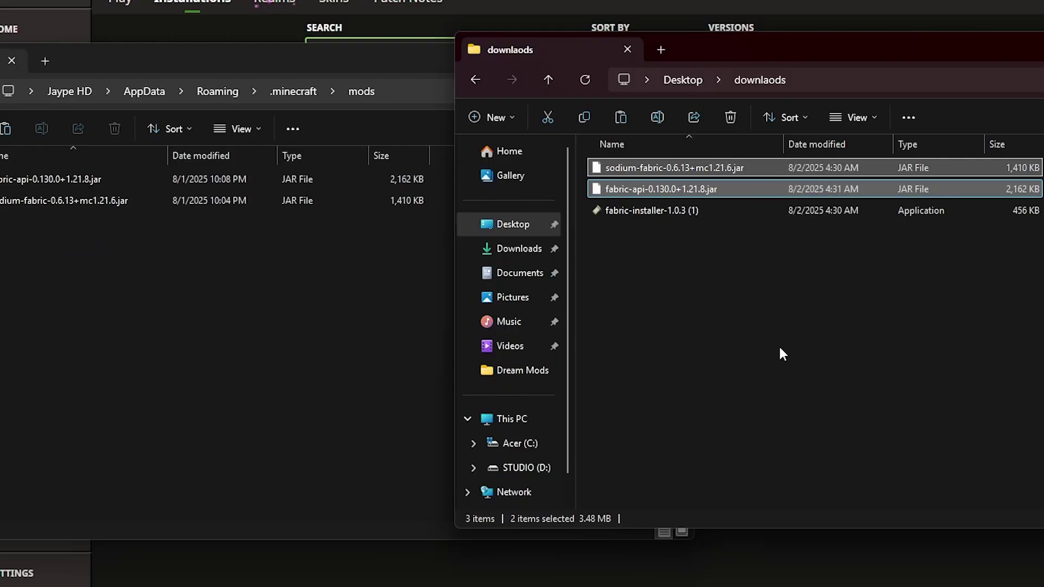
click(781, 353)
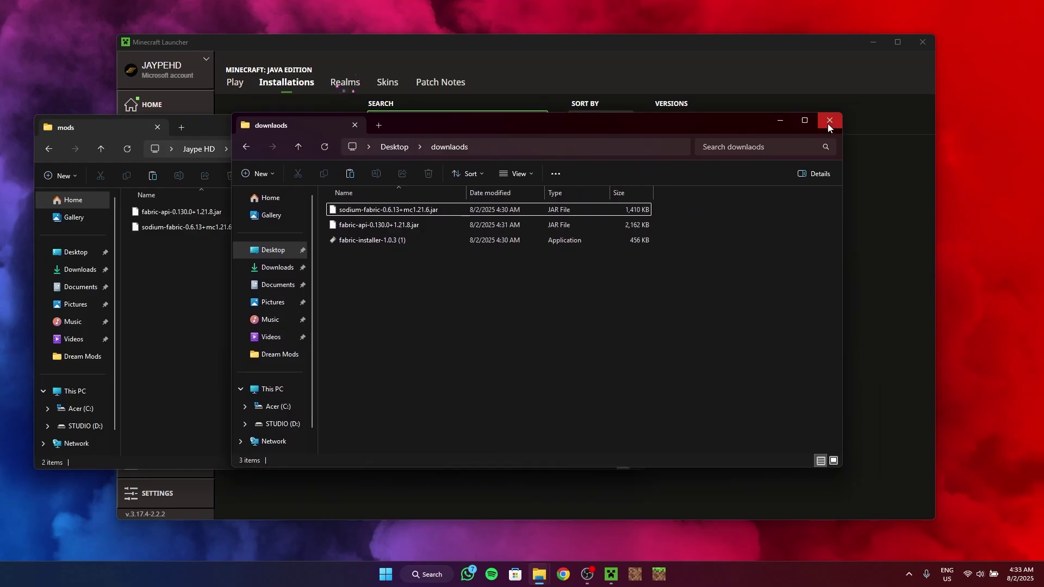
click(828, 123)
drag(407, 134, 634, 143)
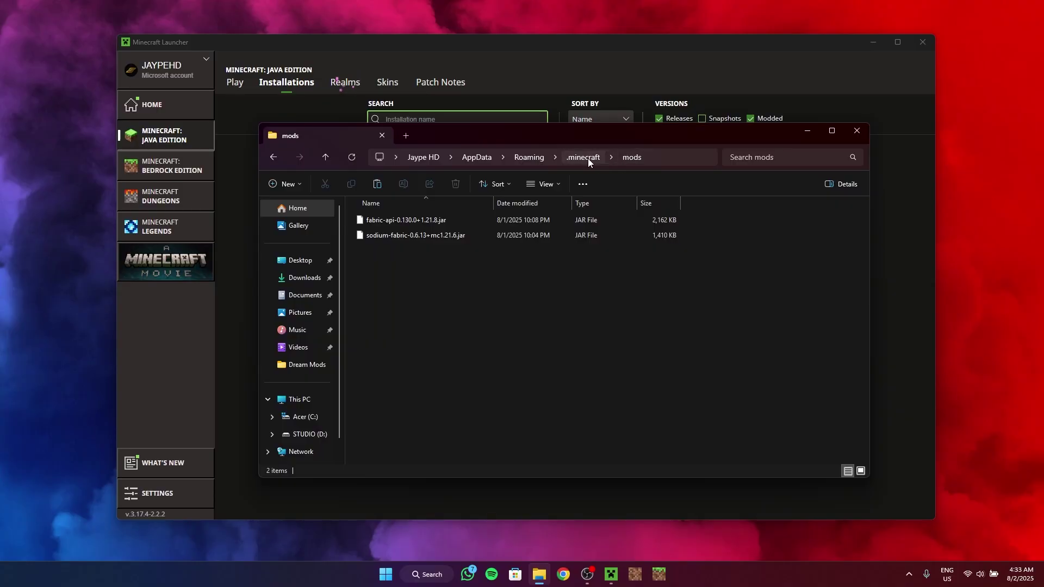
Close the mods folder and launch the fabric-loader-1.21.8 installation to the title screen
click(860, 134)
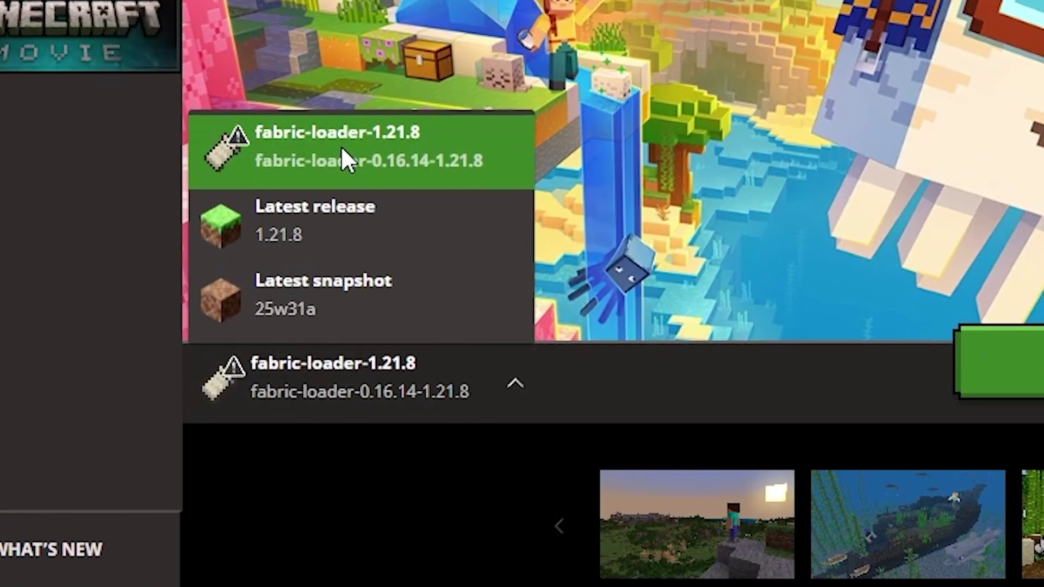
click(342, 158)
click(438, 294)
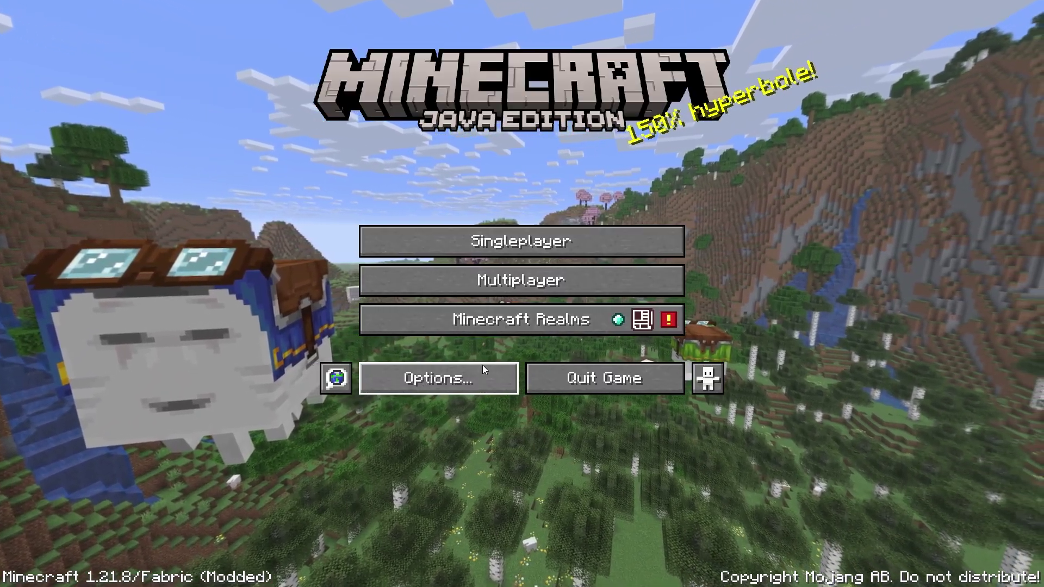
Browse Sodium's Video Settings pages: Quality, Performance, Advanced, then back to General
click(482, 365)
click(369, 205)
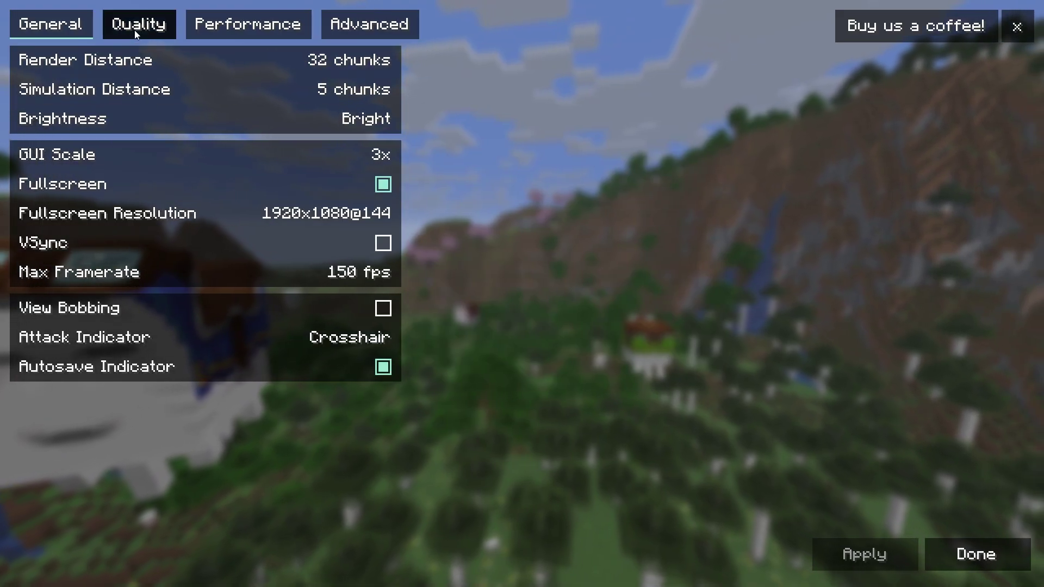
click(135, 30)
click(223, 25)
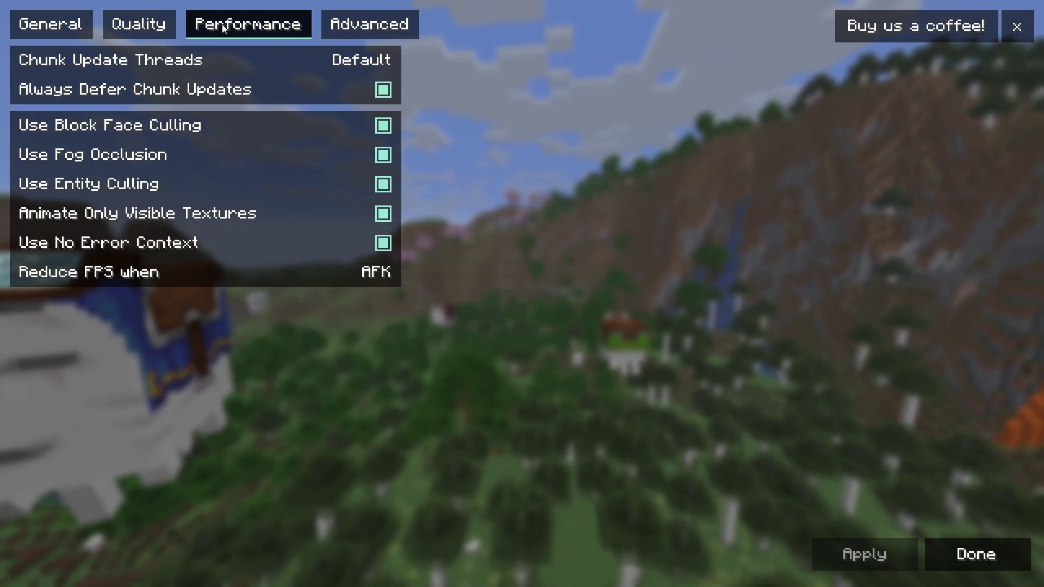
click(370, 25)
click(90, 25)
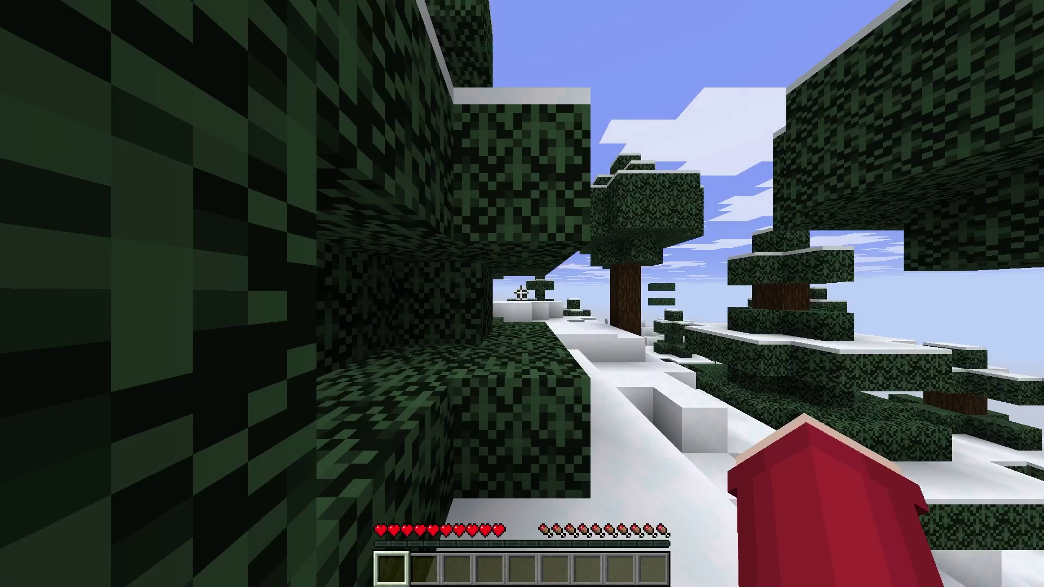
Show the F3 debug screen confirming Sodium Renderer 0.6.13 while walking through the snowy grove
key(F3)
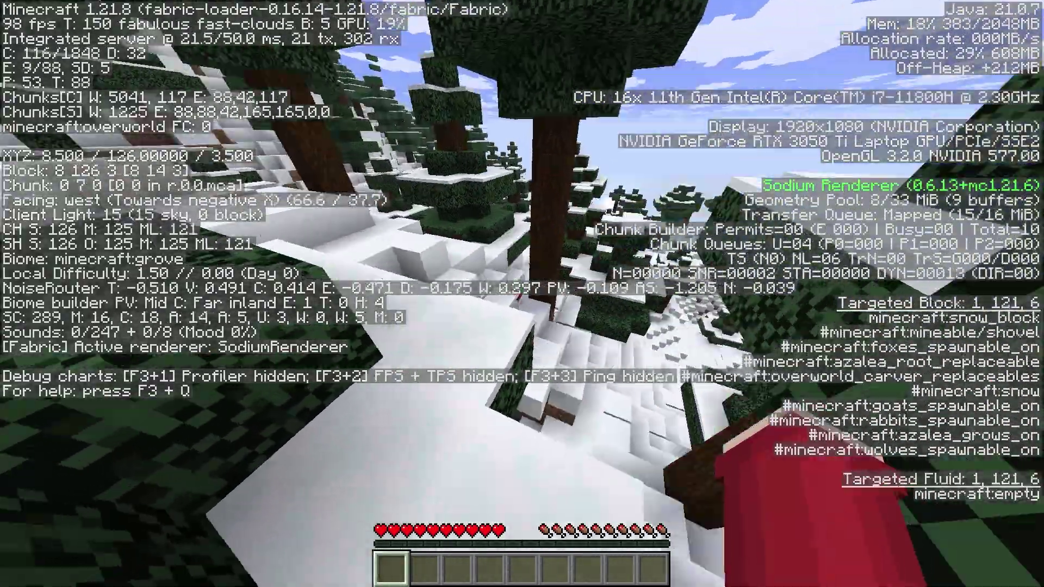
key(w)
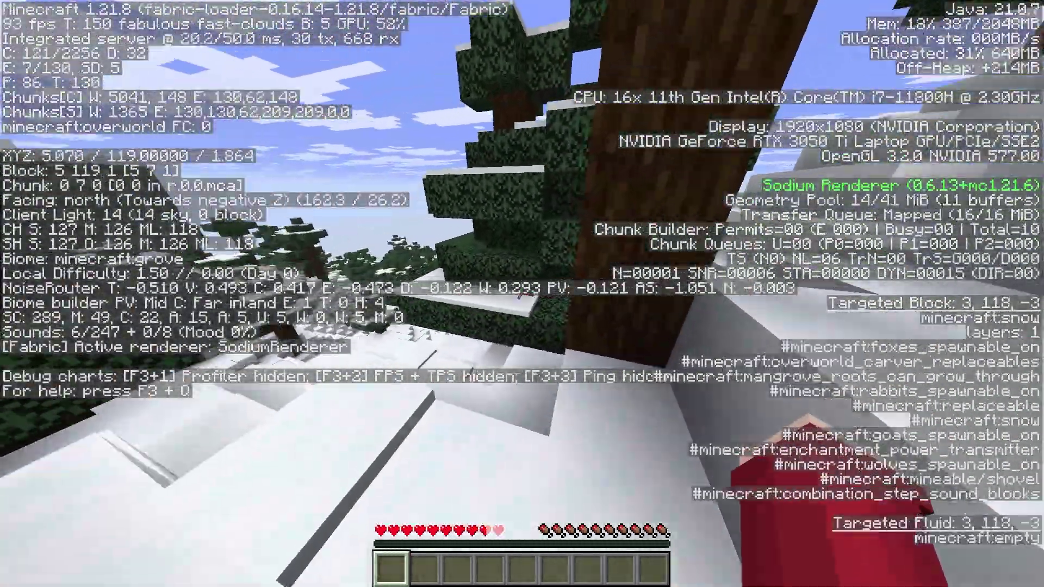
key(w)
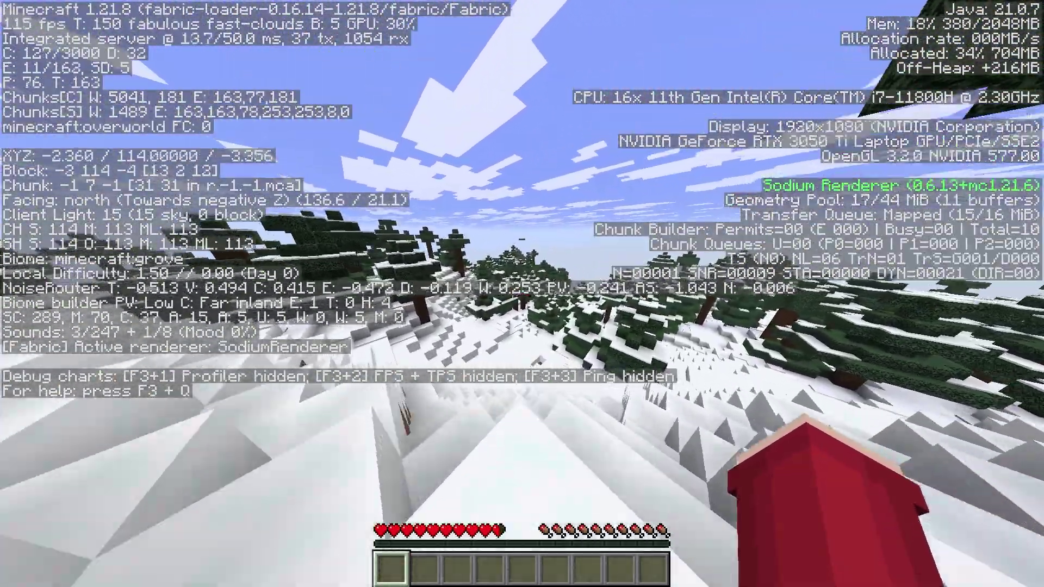
key(w)
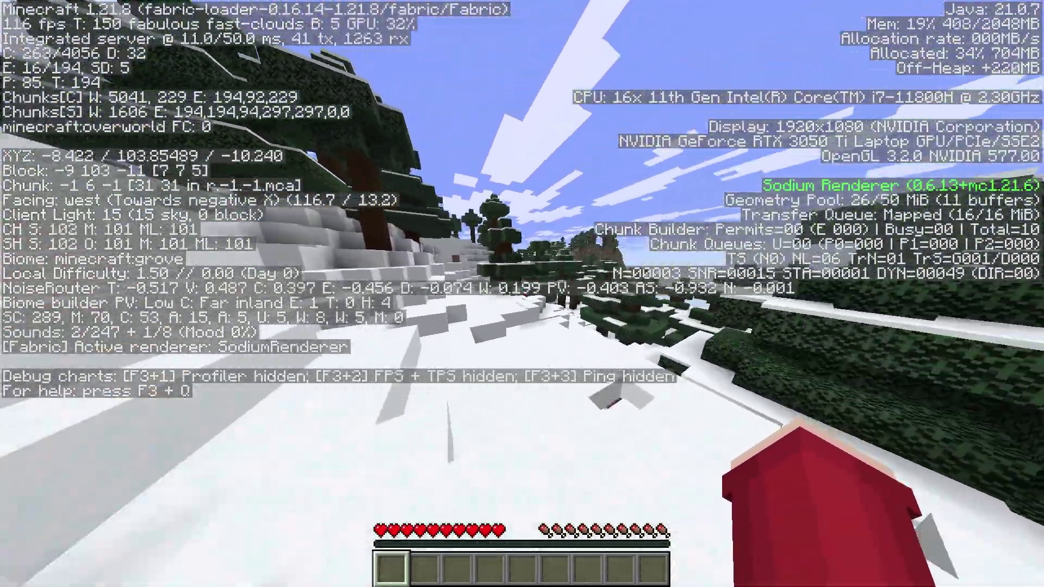
key(w)
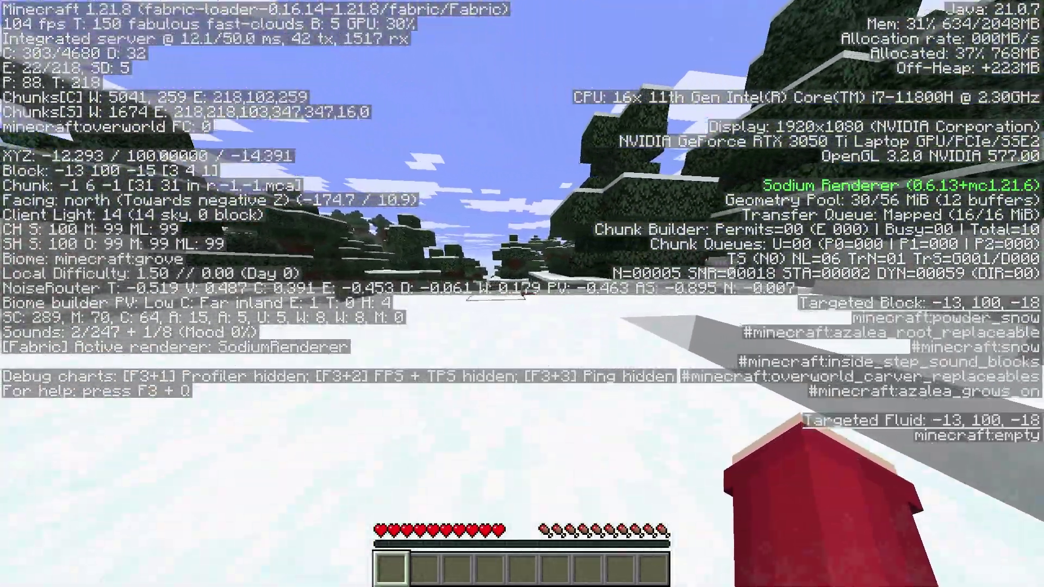
key(w)
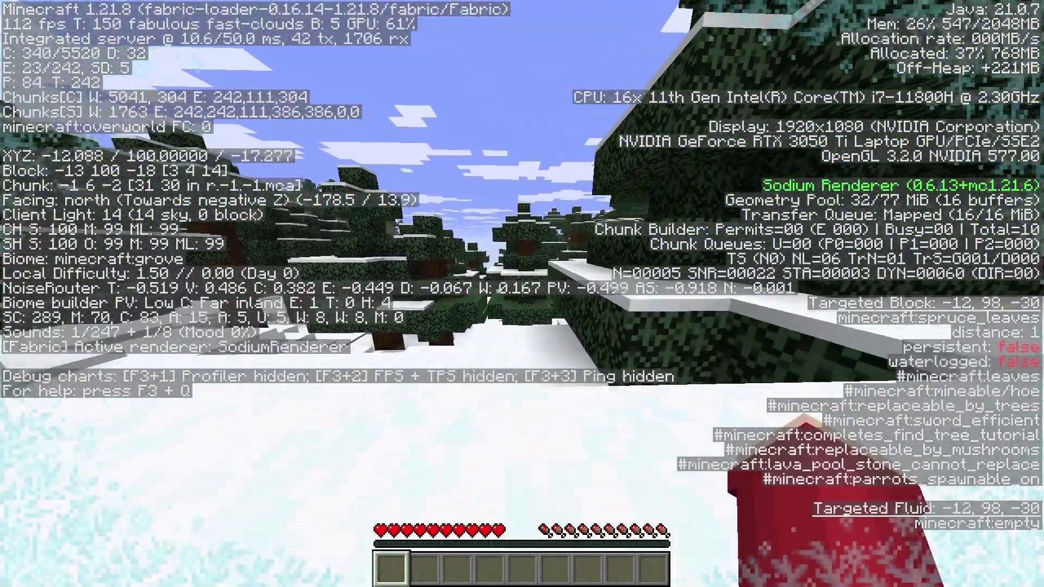